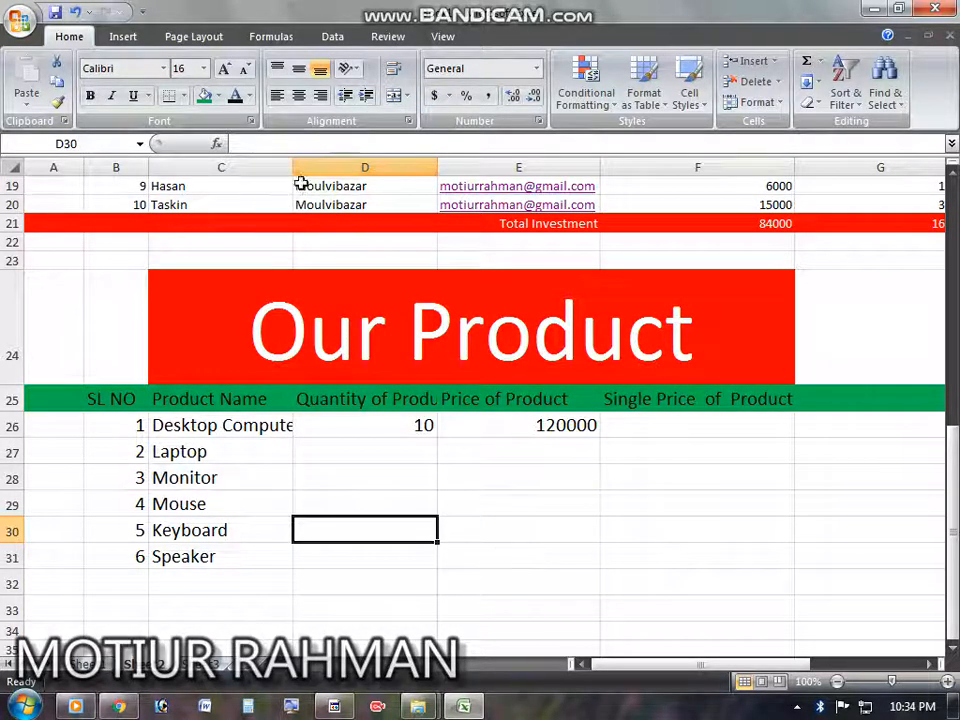
# - Widen column C to fit the product names and set the Desktop Computer quantity in D26 to 5
pyautogui.moveTo(293, 167); pyautogui.dragTo(303, 168)
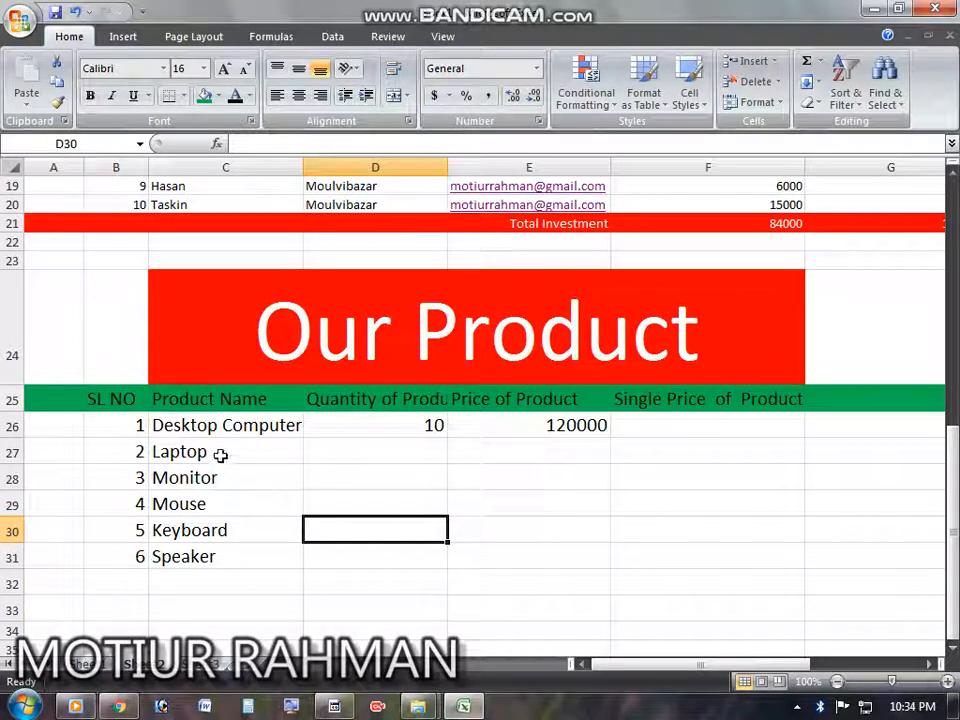
pyautogui.doubleClick(406, 425)
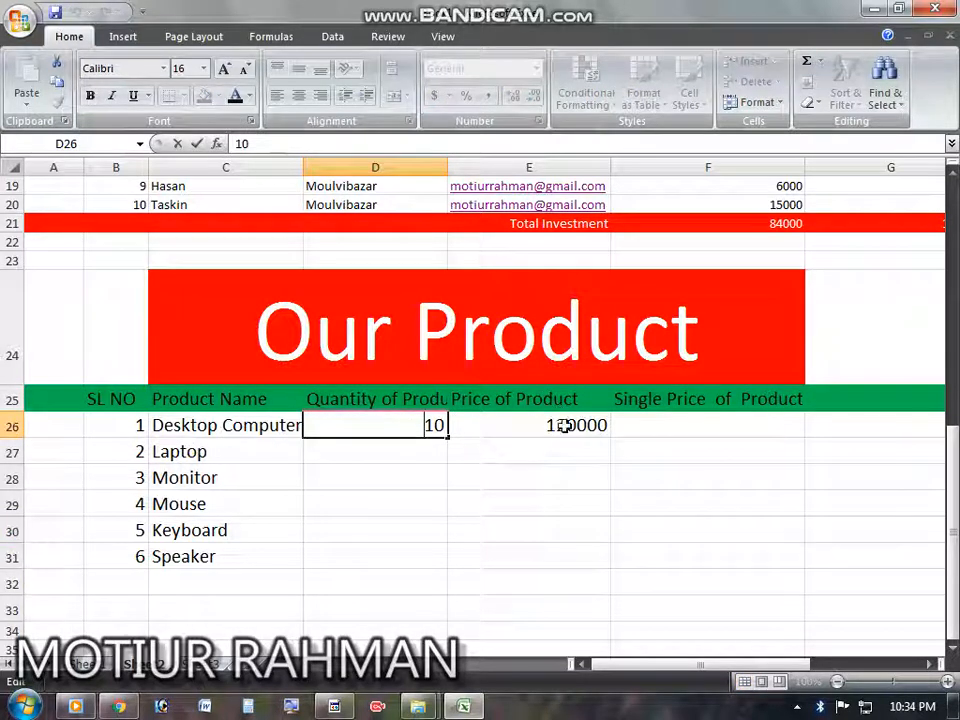
pyautogui.click(407, 448)
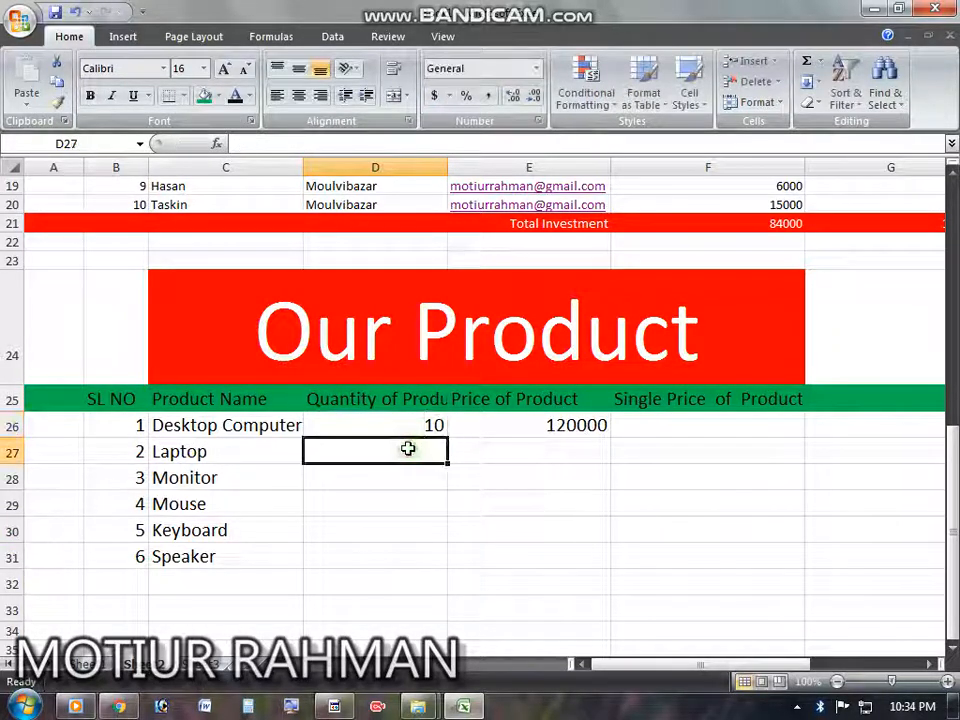
pyautogui.doubleClick(409, 448)
pyautogui.doubleClick(409, 427)
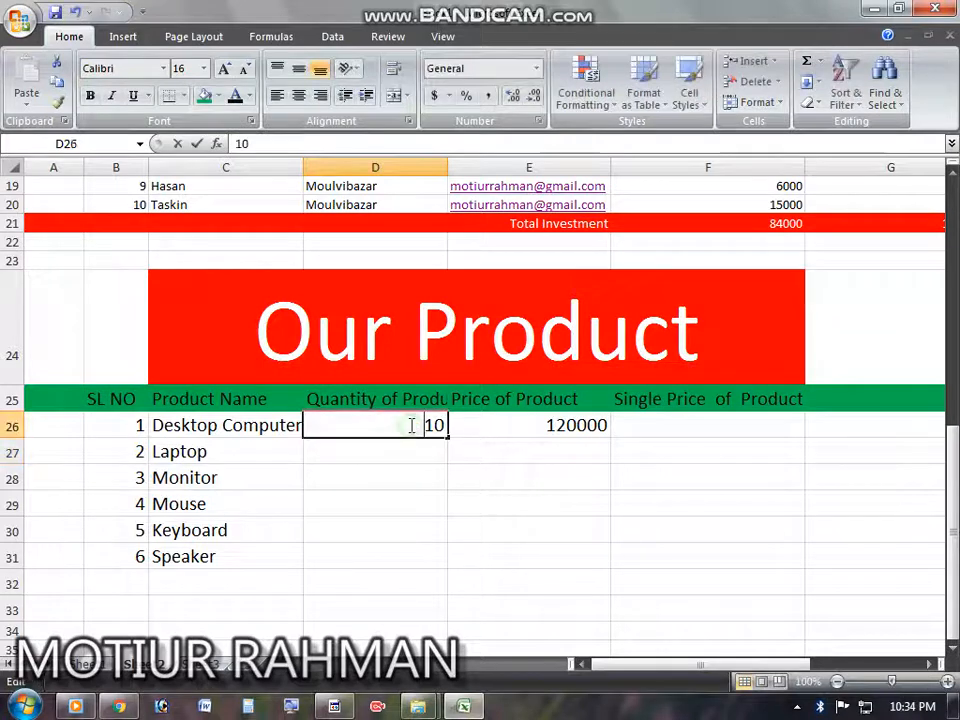
pyautogui.moveTo(427, 425); pyautogui.dragTo(438, 425)
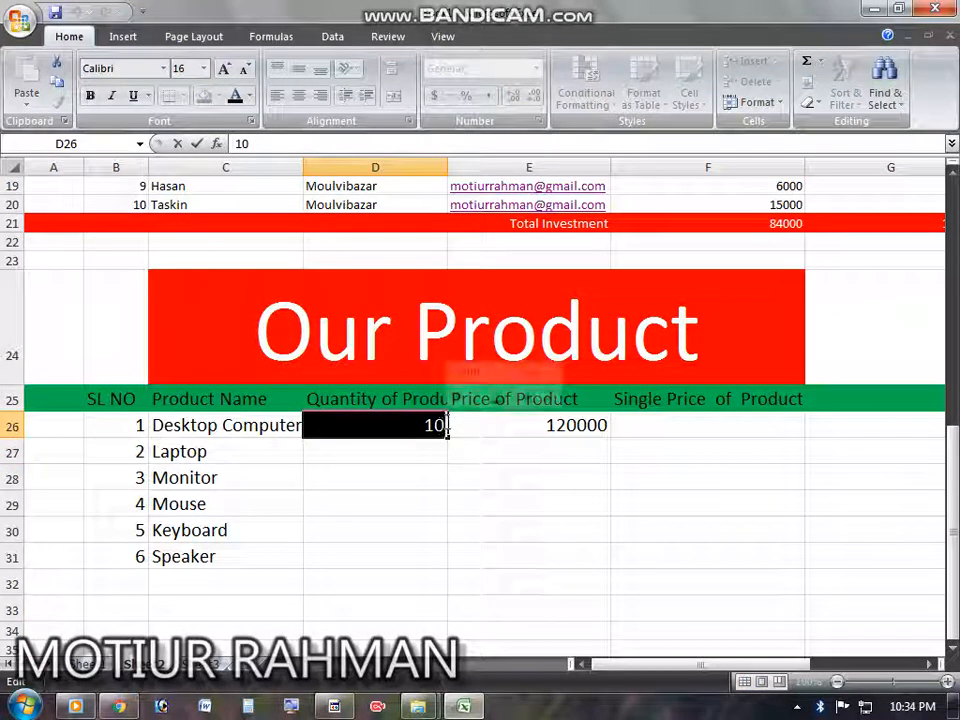
pyautogui.write('5')
pyautogui.click(405, 474)
# - Enter 6 as the Laptop quantity in cell D27
pyautogui.doubleClick(414, 449)
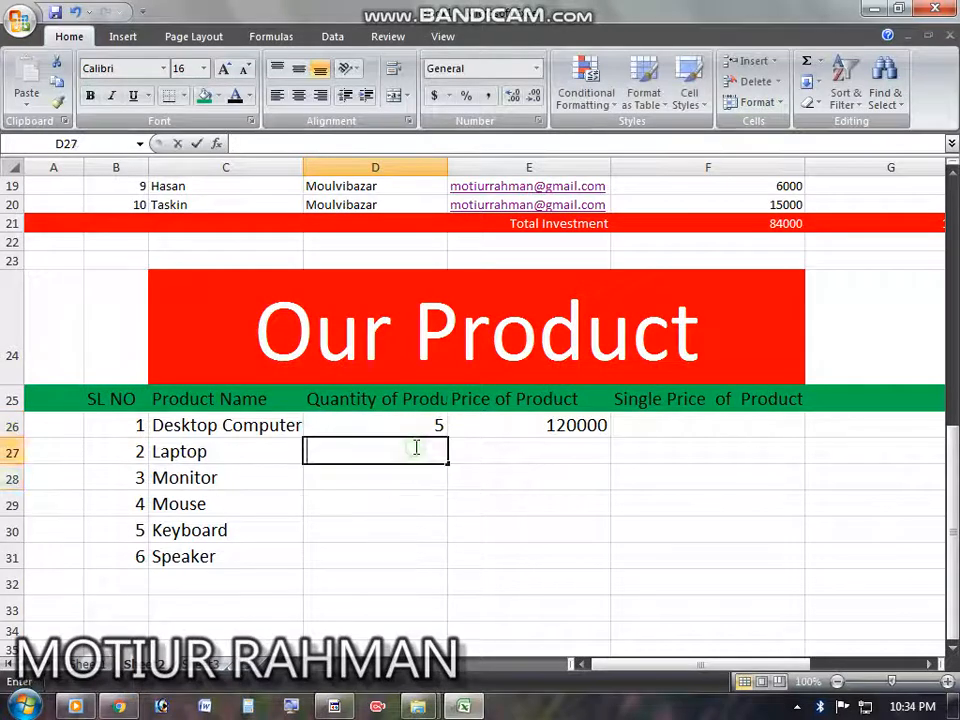
pyautogui.write('7')
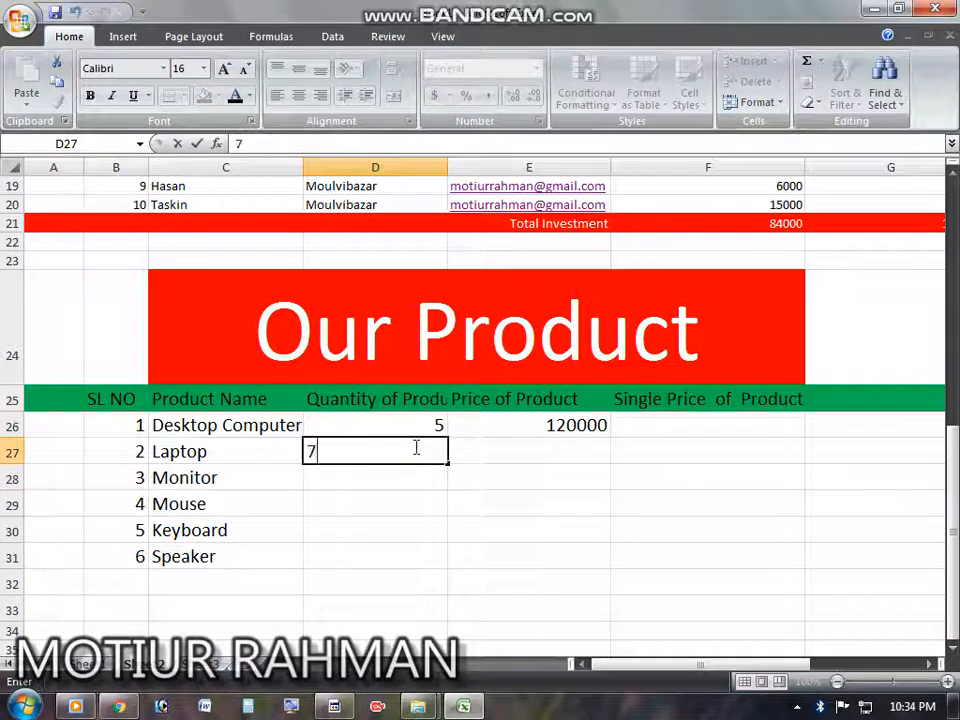
pyautogui.press('BackSpace')
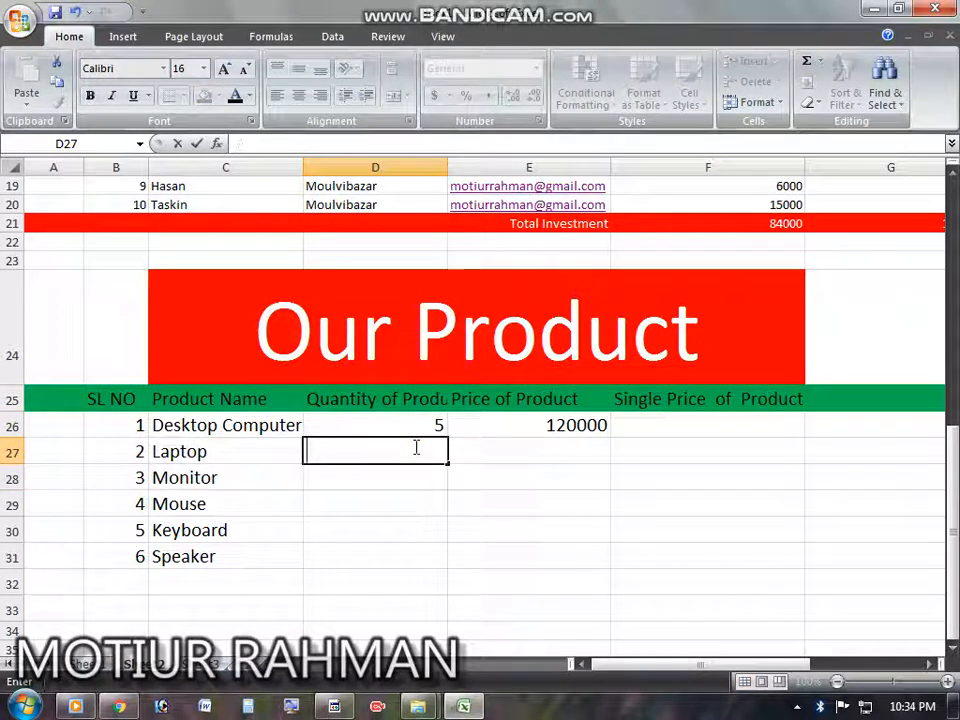
pyautogui.press('BackSpace')
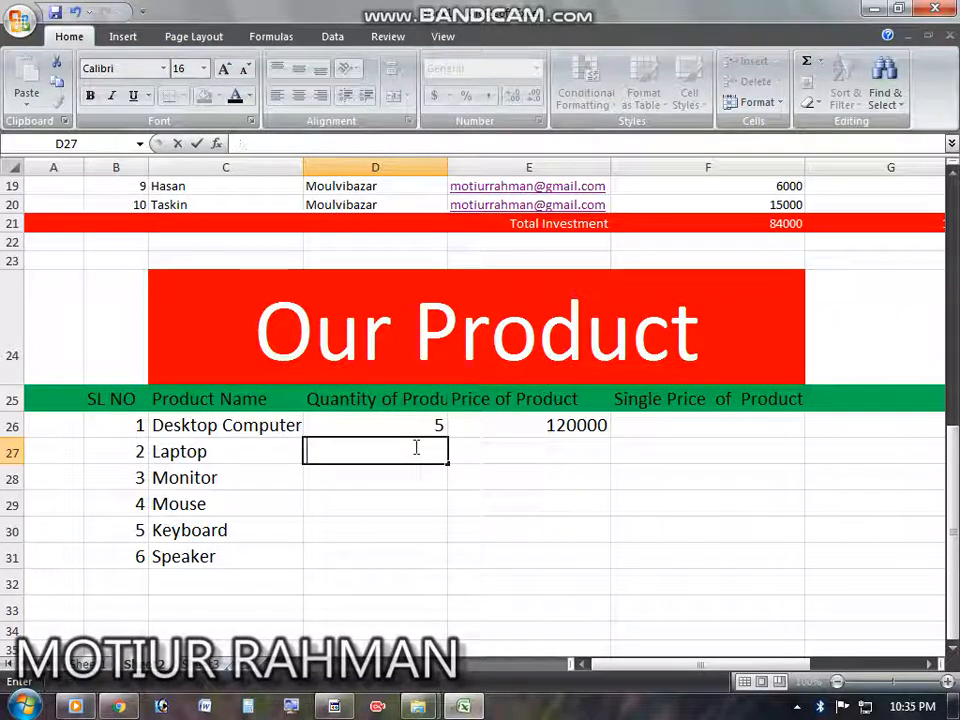
pyautogui.write('6')
pyautogui.press('Return')
# - Enter the quantities 20 for Monitor in D28 and 30 for Mouse in D29
pyautogui.doubleClick(406, 478)
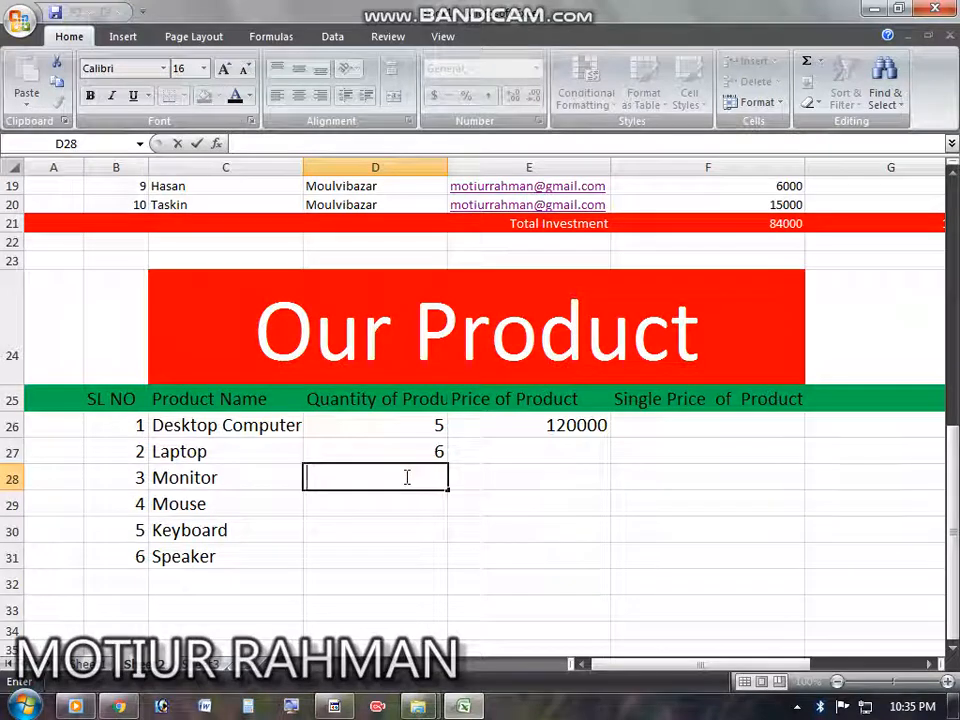
pyautogui.write('20')
pyautogui.press('Return')
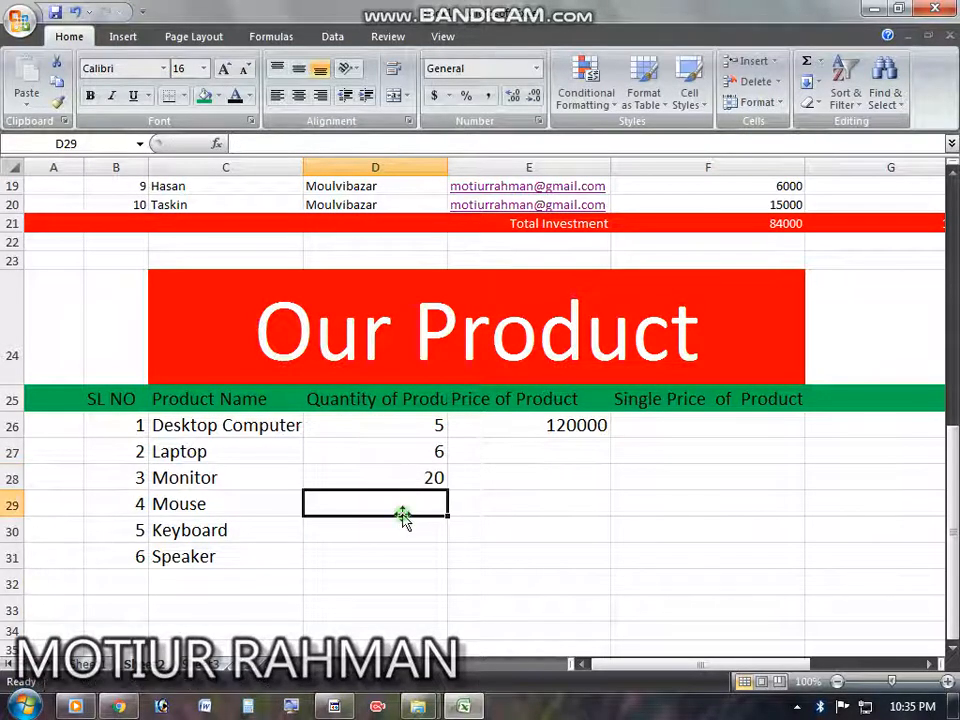
pyautogui.doubleClick(403, 507)
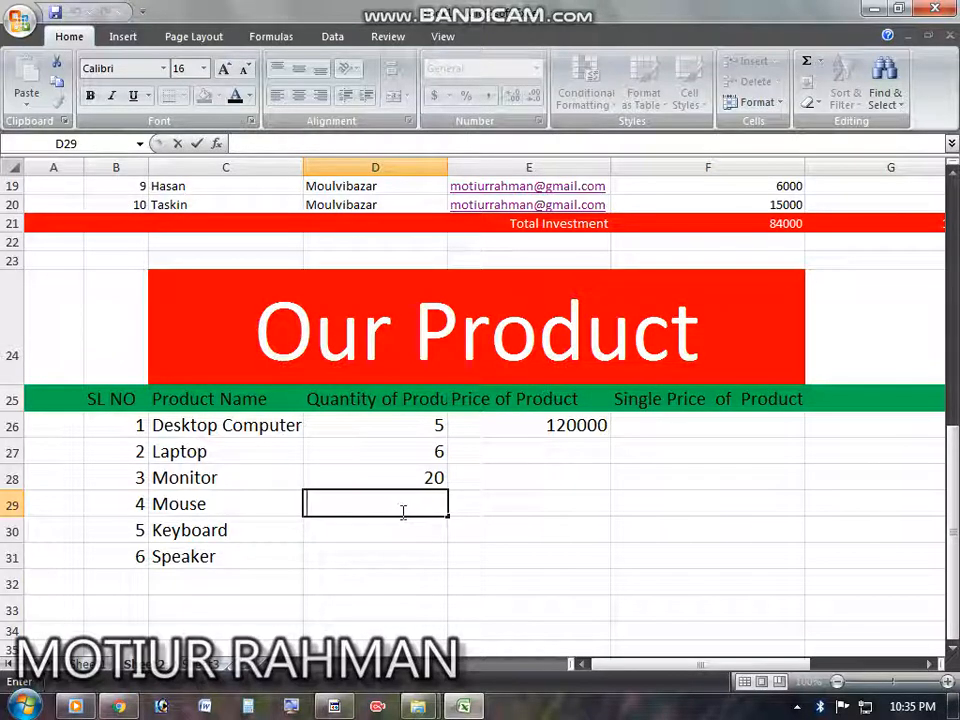
pyautogui.write('30')
pyautogui.press('Return')
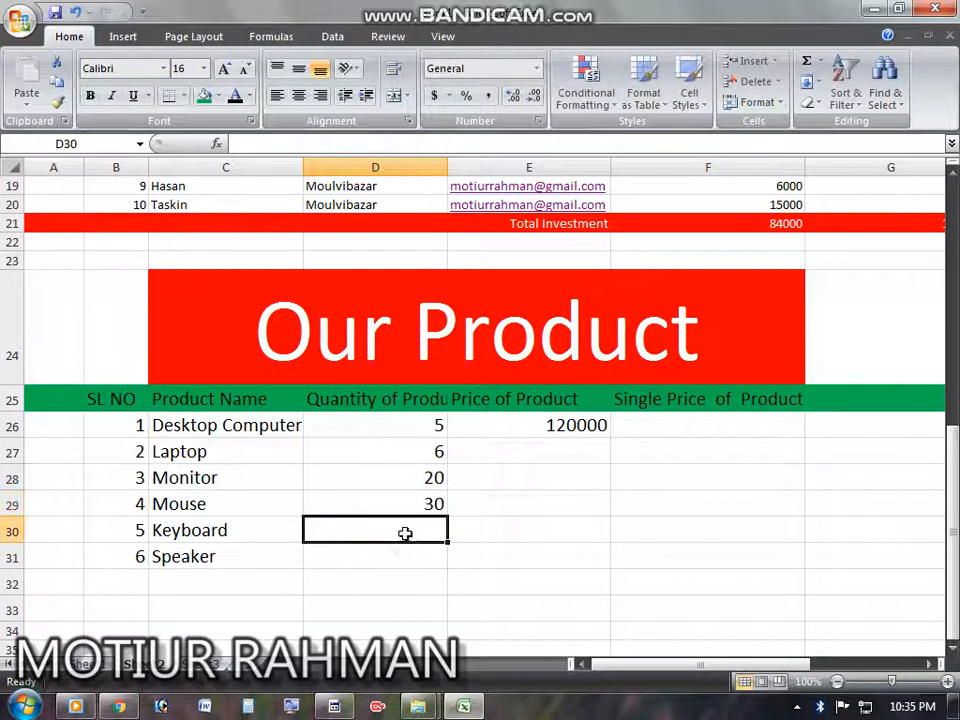
# - Enter the quantities 25 for Keyboard in D30 and 40 for Speaker in D31
pyautogui.doubleClick(405, 531)
pyautogui.write('25')
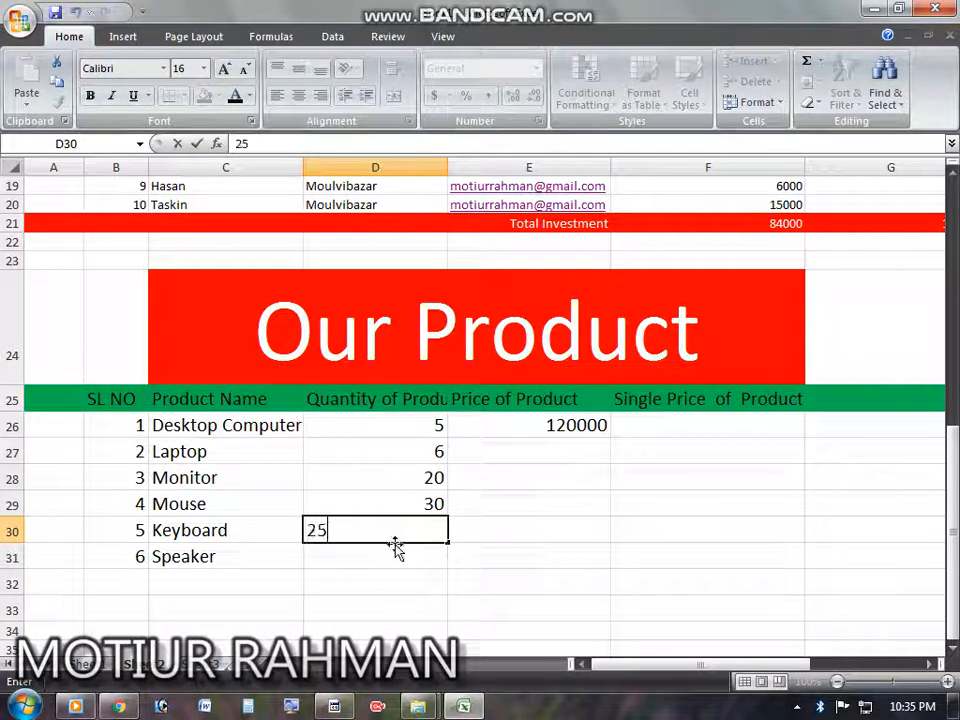
pyautogui.press('Return')
pyautogui.doubleClick(395, 560)
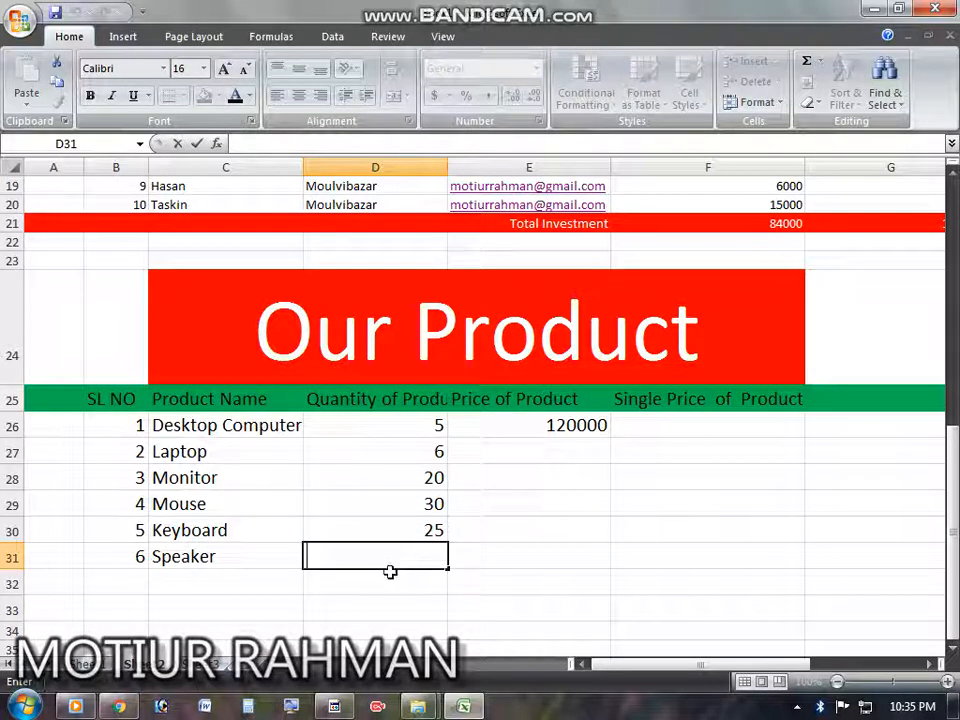
pyautogui.write('40')
pyautogui.press('Return')
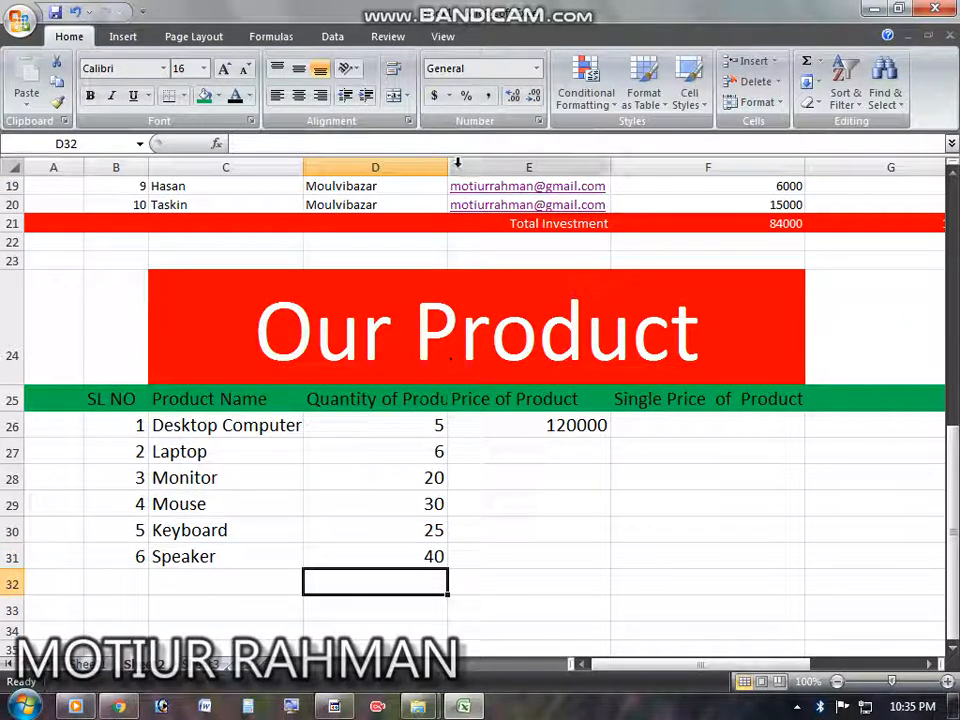
# - Widen column D to fit its full heading and enter 150000 as the Laptop price in E27
pyautogui.moveTo(448, 163); pyautogui.dragTo(487, 163)
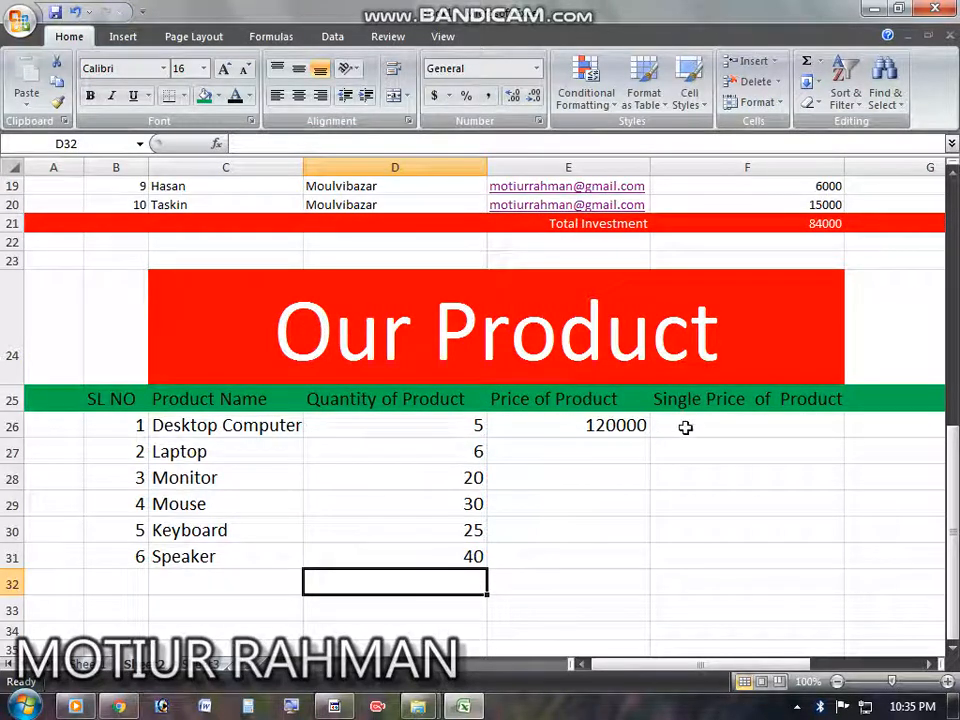
pyautogui.doubleClick(570, 454)
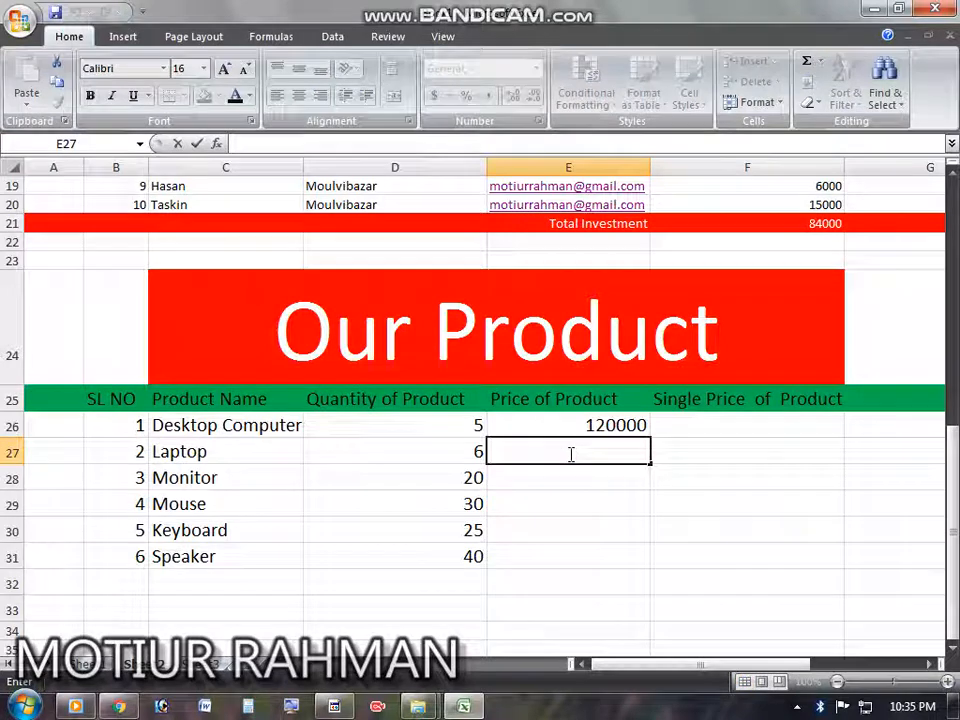
pyautogui.write('15000')
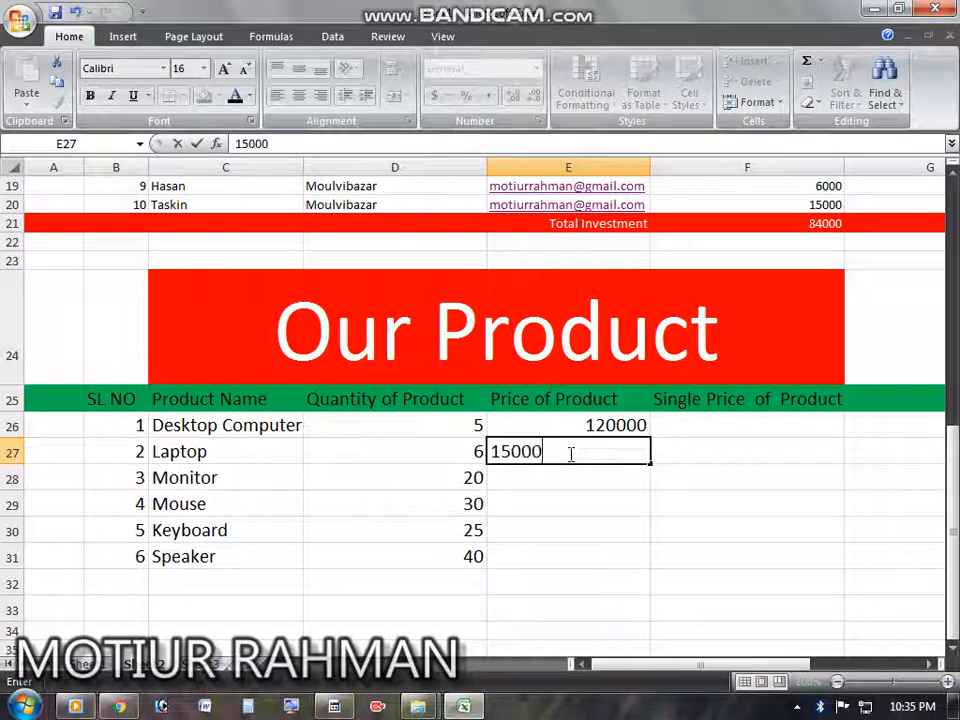
pyautogui.press('Return')
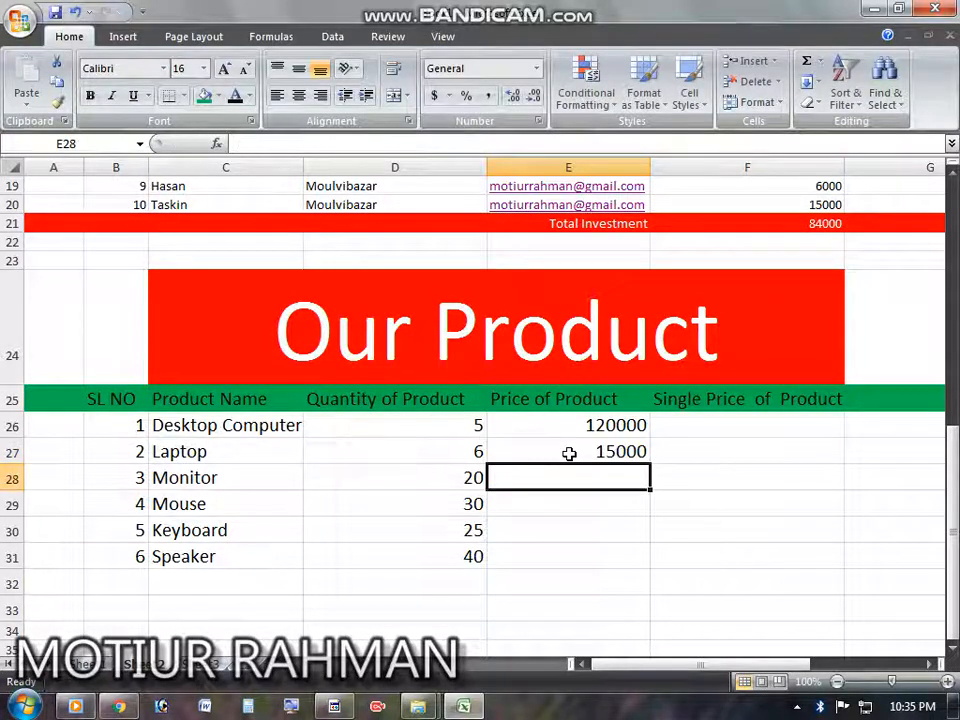
pyautogui.doubleClick(645, 451)
pyautogui.write('0')
pyautogui.press('Return')
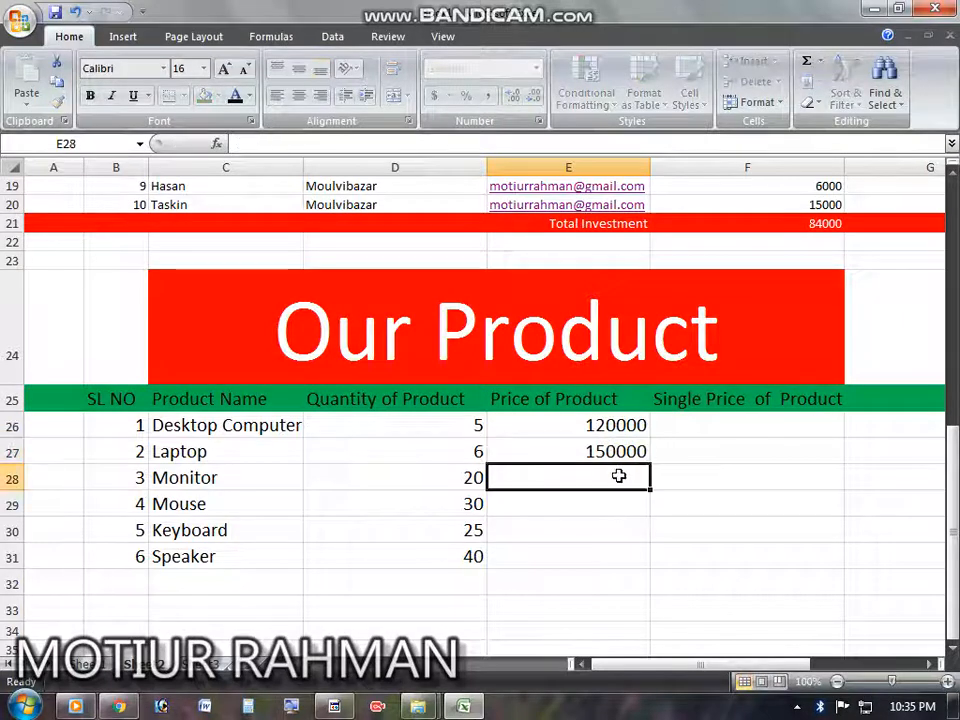
# - Enter 80000 as the Monitor price in cell E28
pyautogui.doubleClick(617, 482)
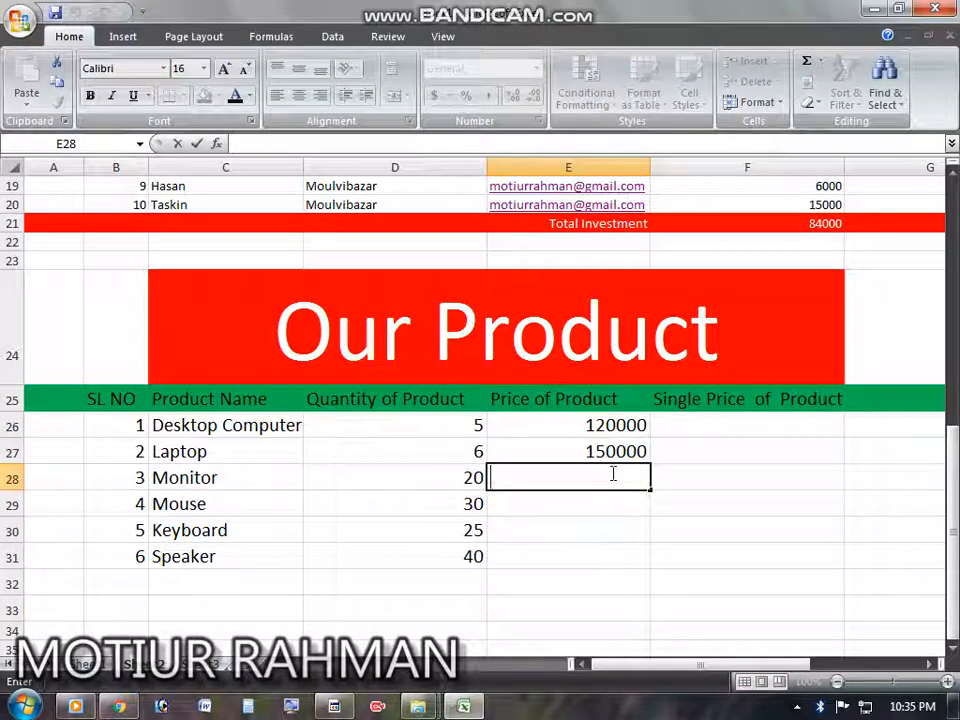
pyautogui.write('8000')
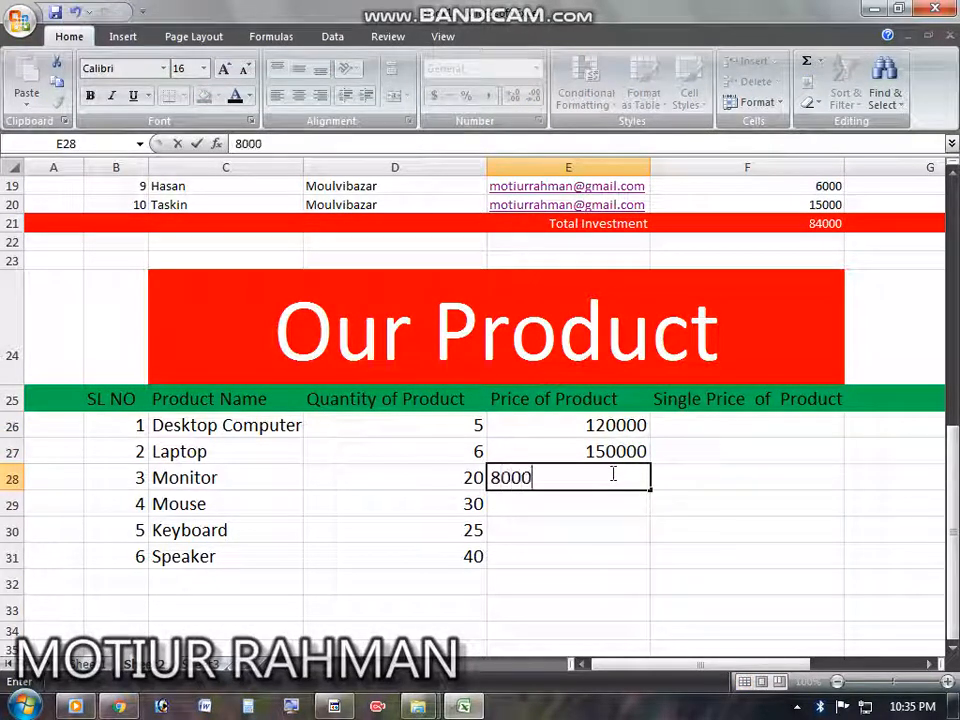
pyautogui.write('0')
pyautogui.press('Return')
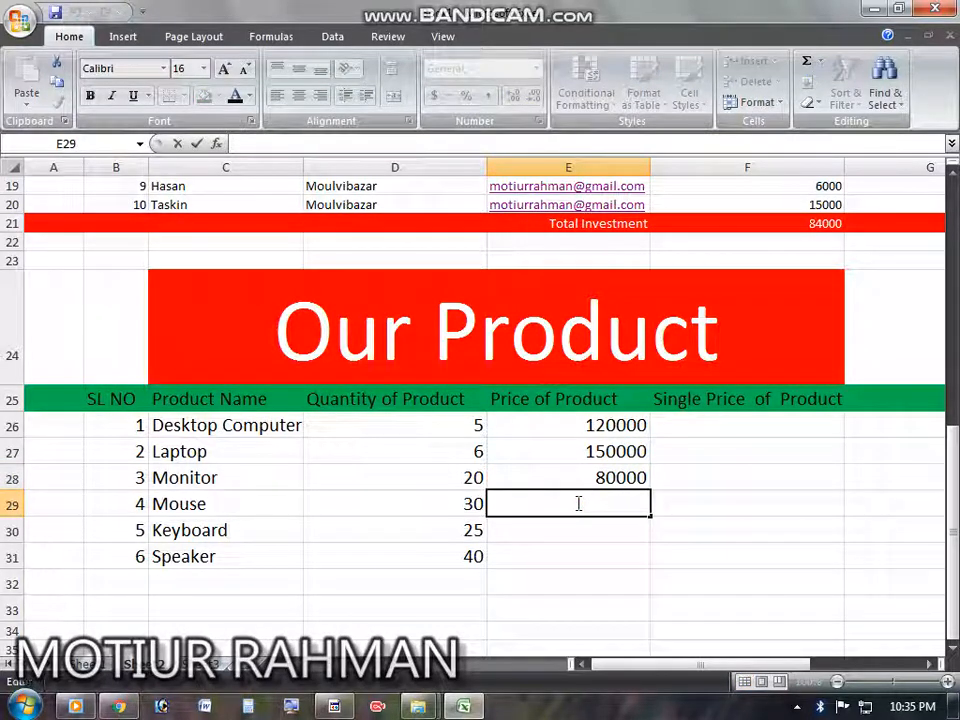
pyautogui.write('200')
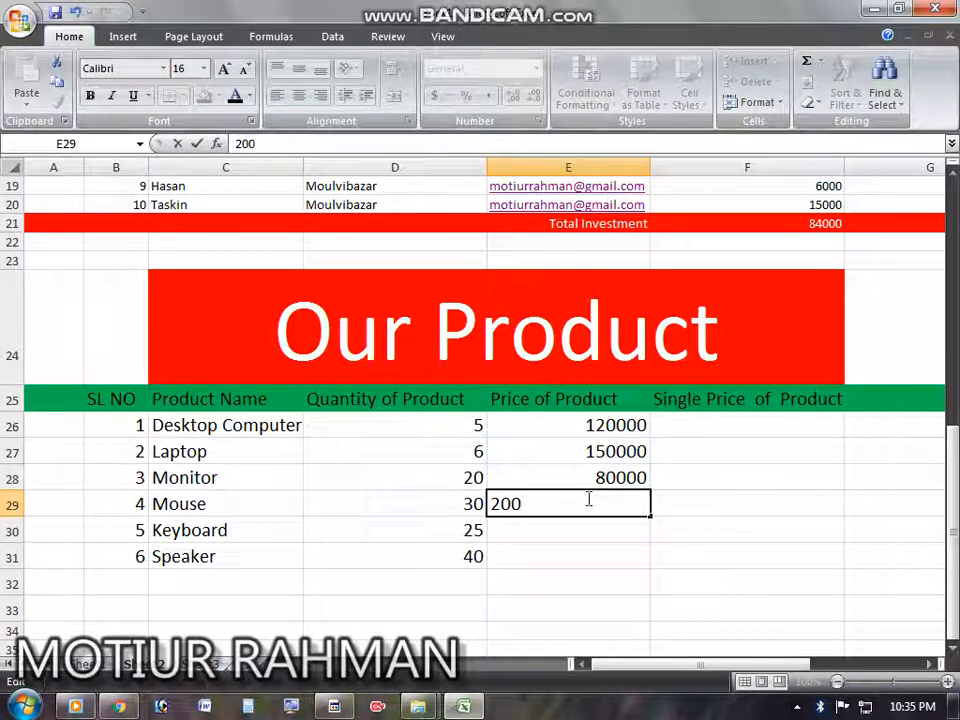
pyautogui.press('BackSpace')
pyautogui.press('BackSpace')
pyautogui.write('1')
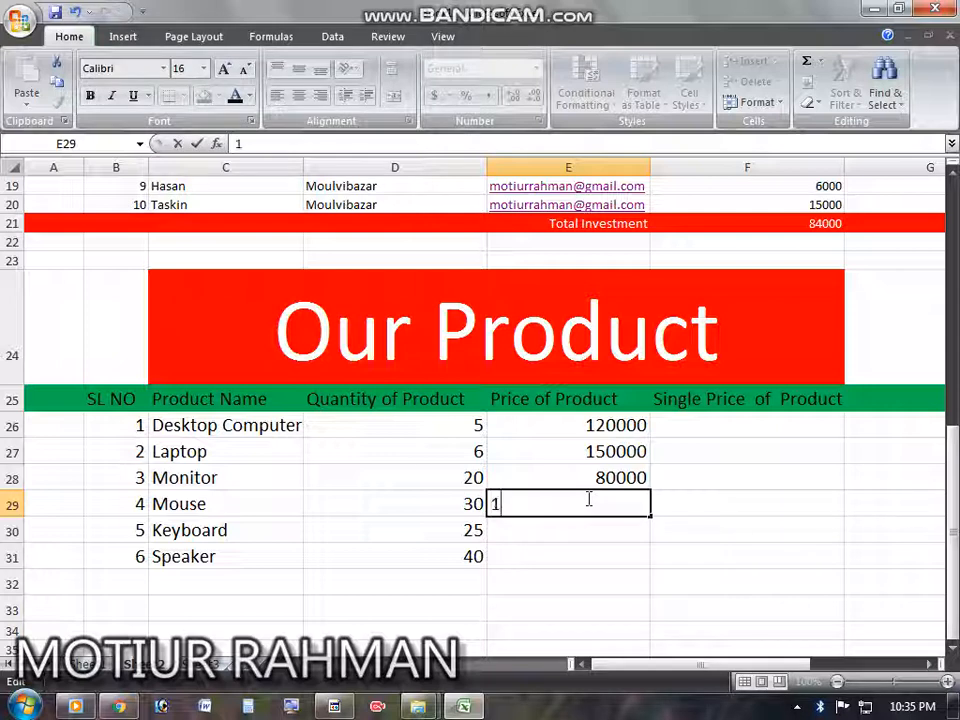
pyautogui.write('200')
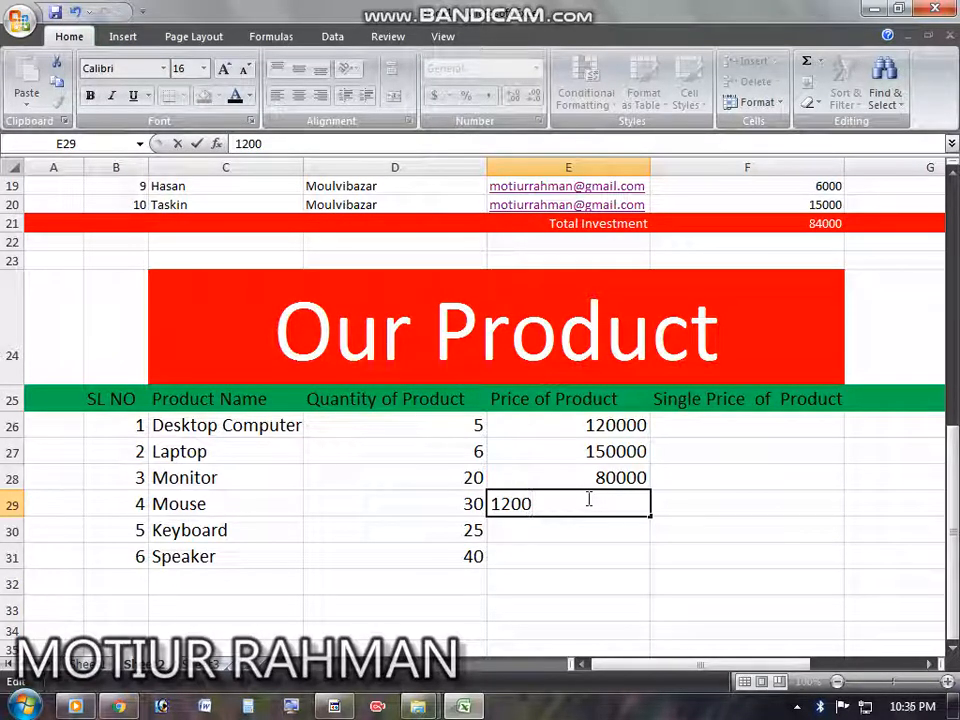
pyautogui.press('BackSpace')
pyautogui.press('BackSpace')
pyautogui.press('BackSpace')
pyautogui.press('BackSpace')
pyautogui.write('155')
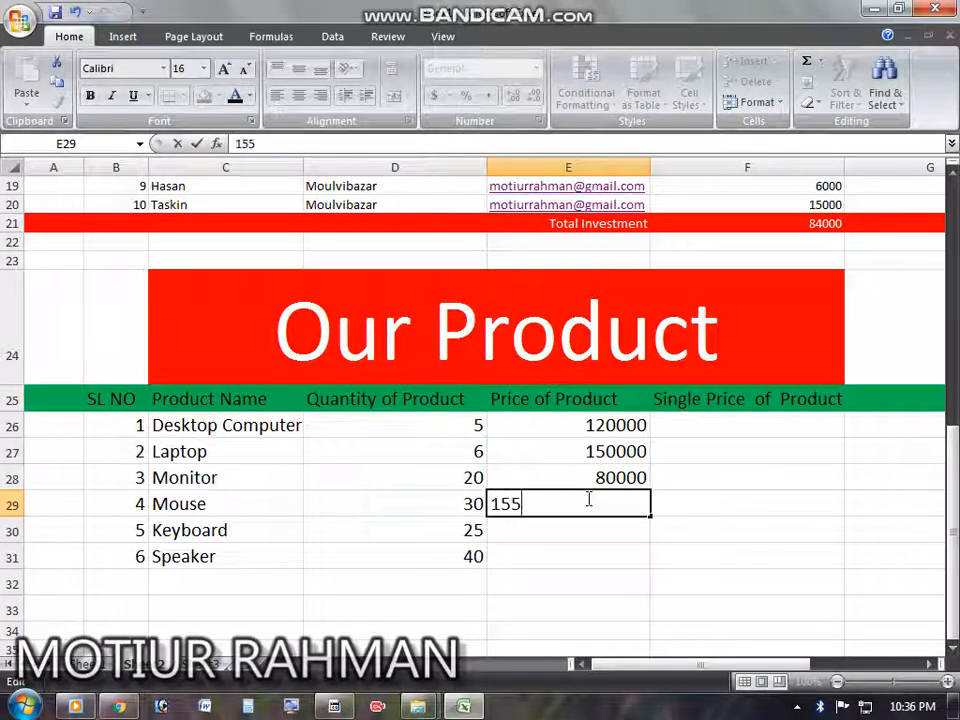
pyautogui.press('BackSpace')
pyautogui.press('BackSpace')
pyautogui.press('BackSpace')
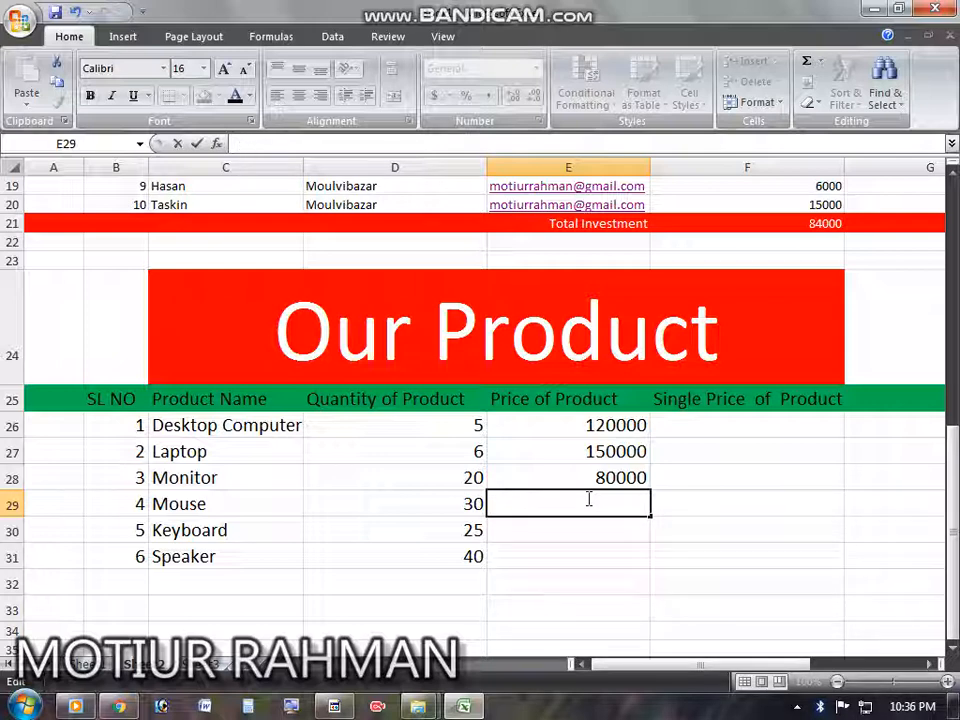
# - Enter the prices 10000 for Mouse in E29 and 15000 for Keyboard in E30
pyautogui.write('1000')
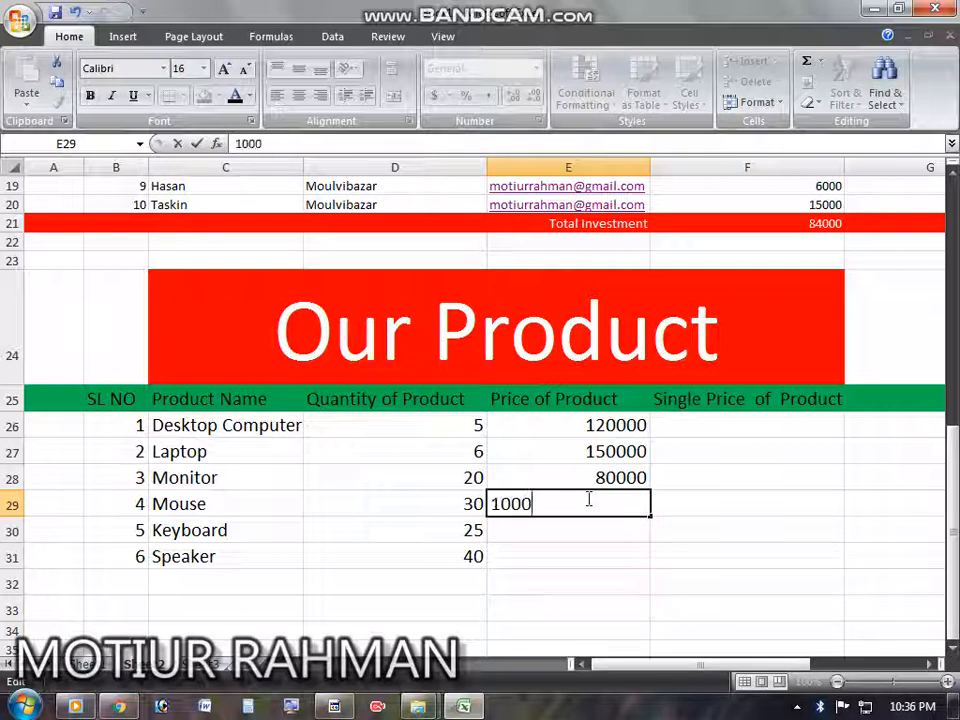
pyautogui.write('0')
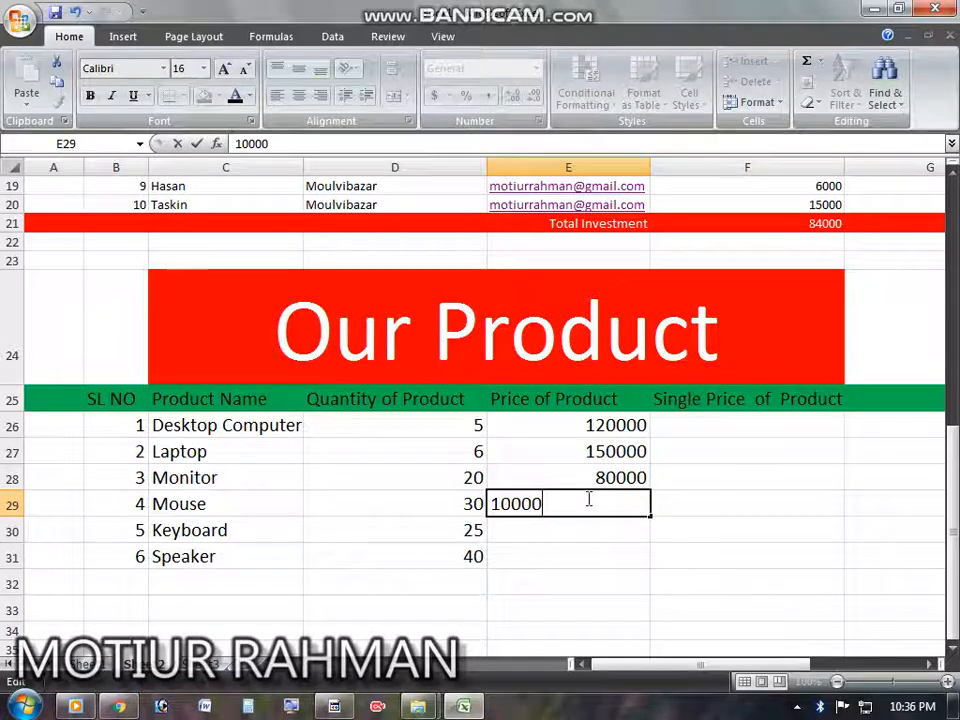
pyautogui.click(591, 540)
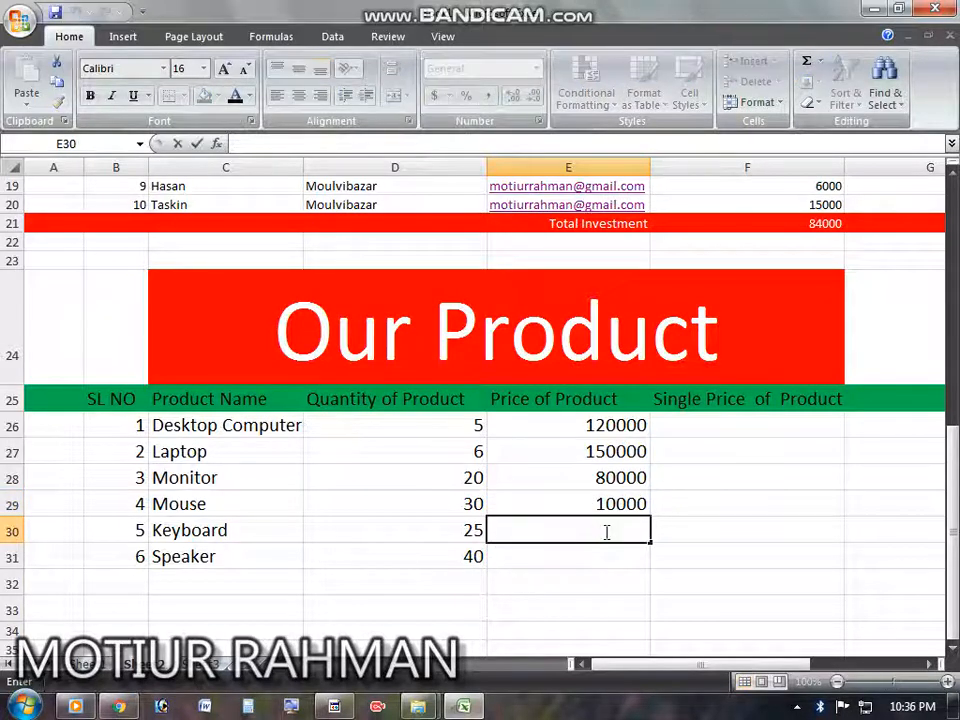
pyautogui.write('15000')
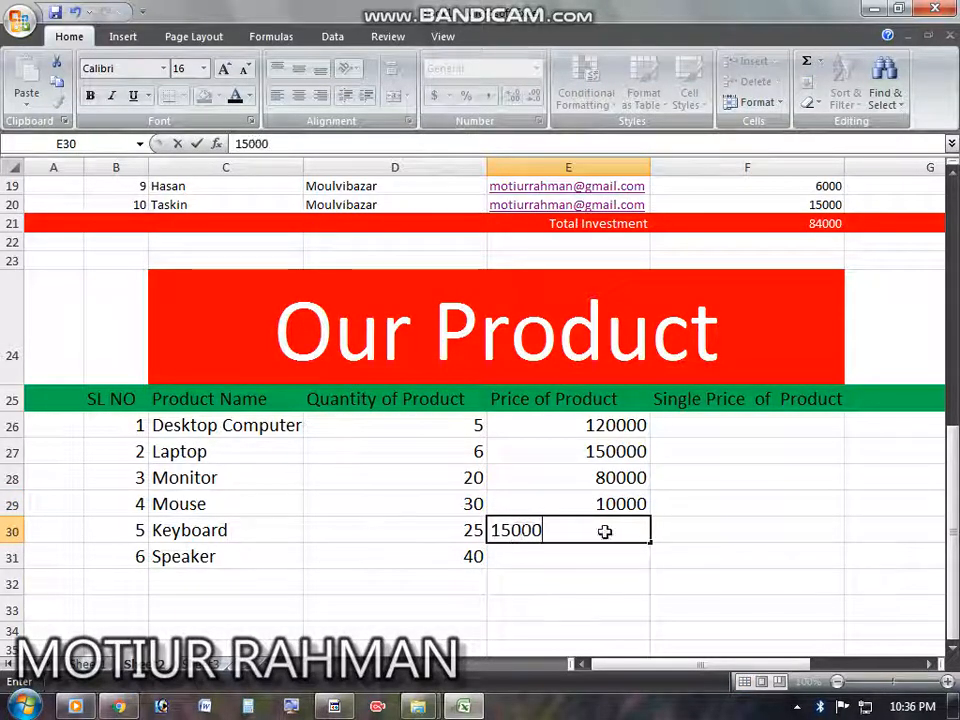
pyautogui.press('Return')
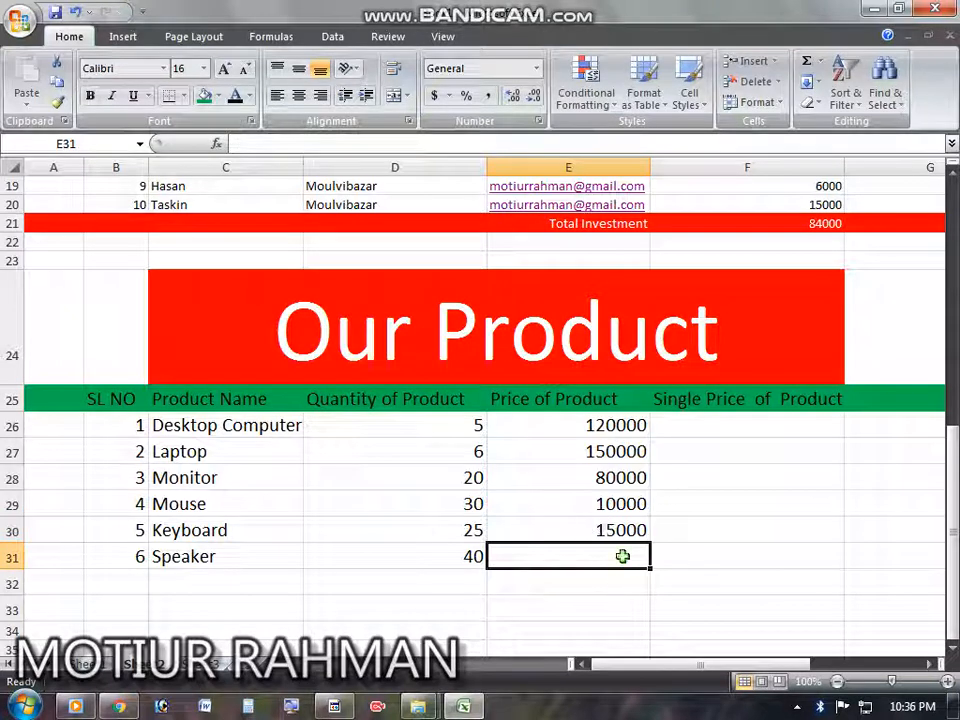
# - Enter 10000 as the Speaker price in cell E31
pyautogui.doubleClick(623, 556)
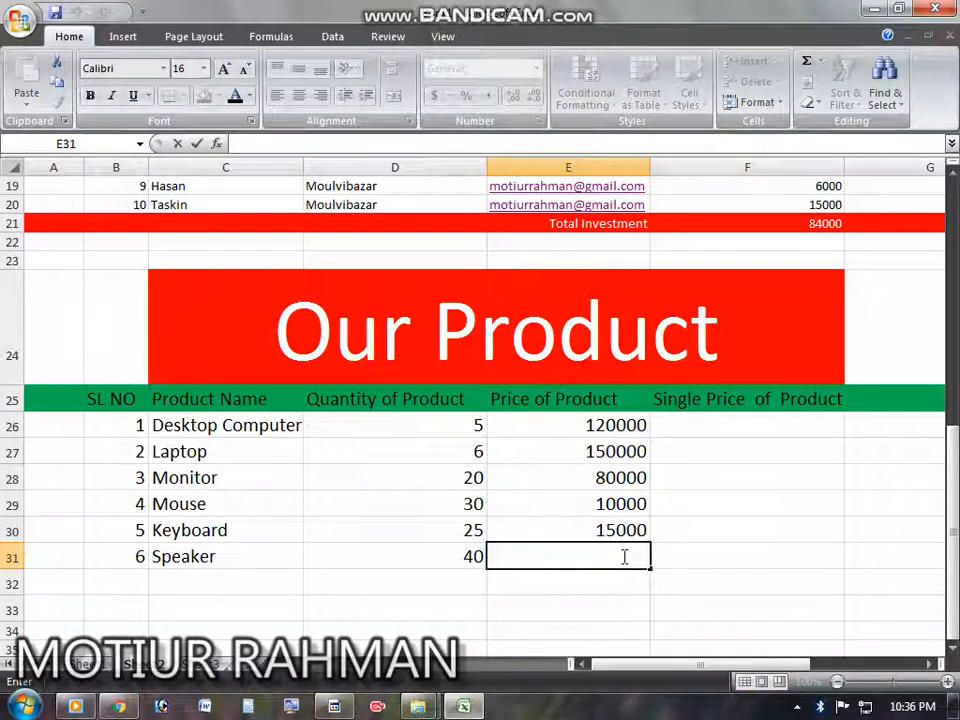
pyautogui.write('100020')
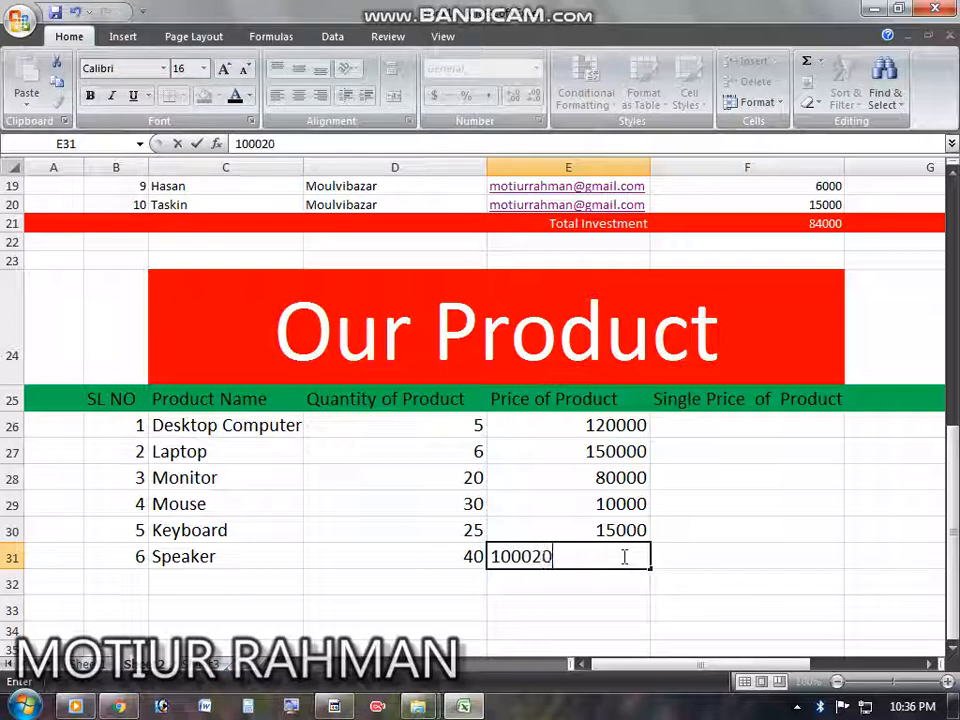
pyautogui.press('Return')
pyautogui.click(624, 556)
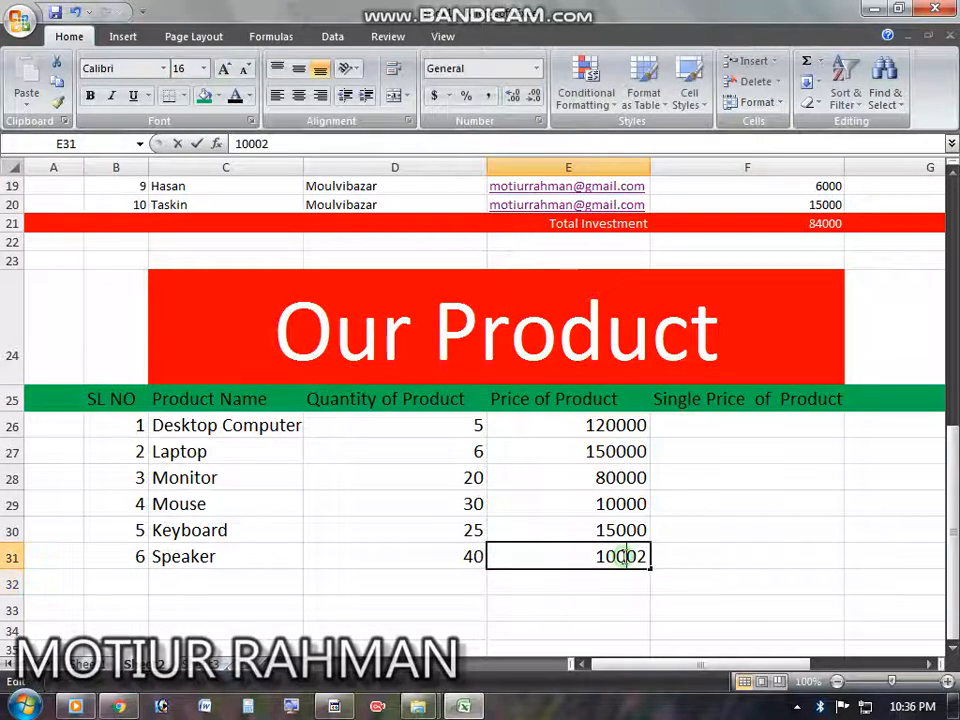
pyautogui.doubleClick(638, 556)
pyautogui.press('BackSpace')
pyautogui.write('0')
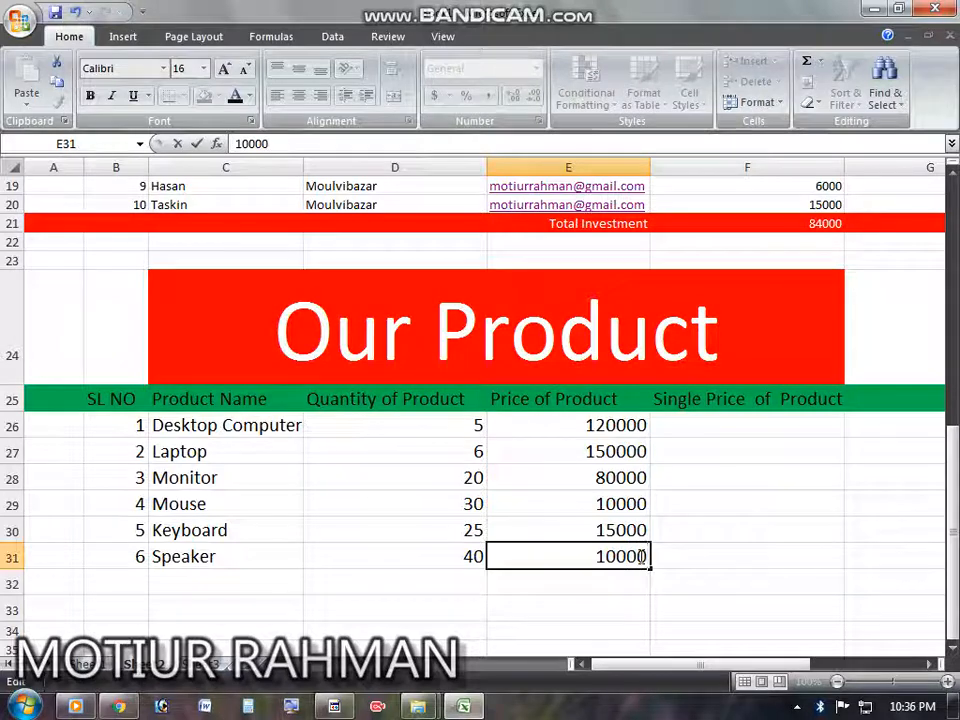
pyautogui.click(377, 706)
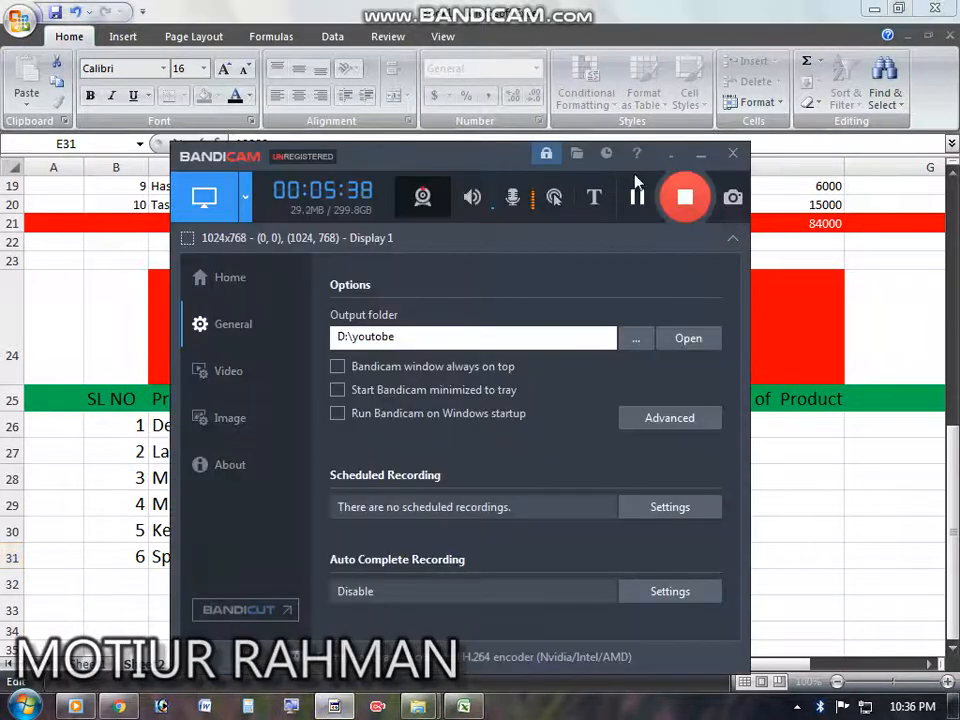
pyautogui.click(702, 155)
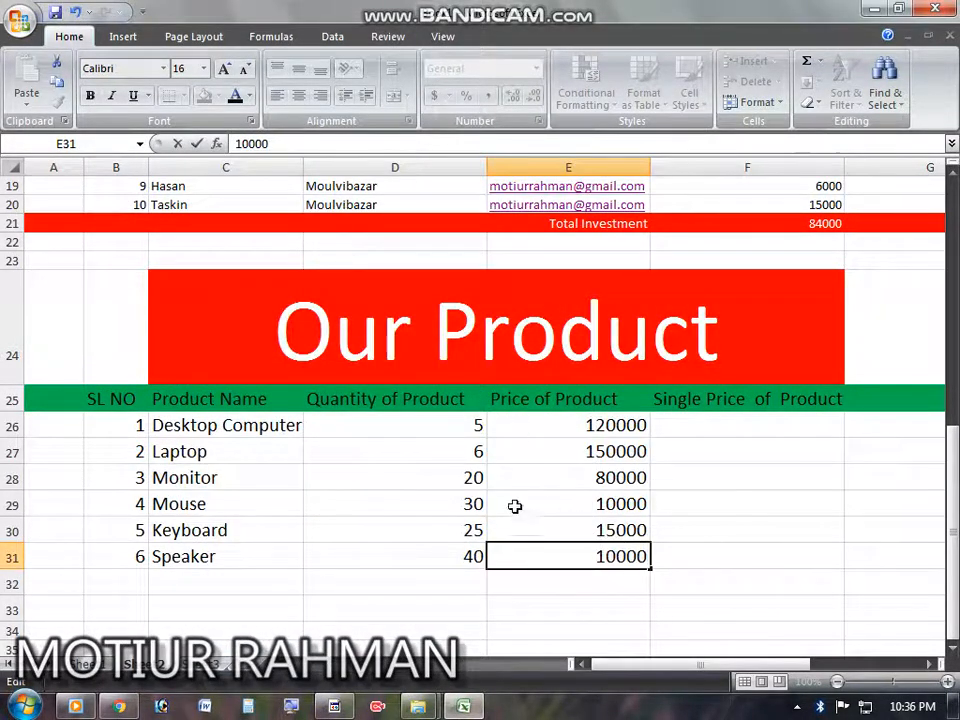
# - Total the Price of Product column in cell E32 with the formula =sum(E26:E31)
pyautogui.scroll(3, 491, 604)
pyautogui.scroll(-4, 261, 512)
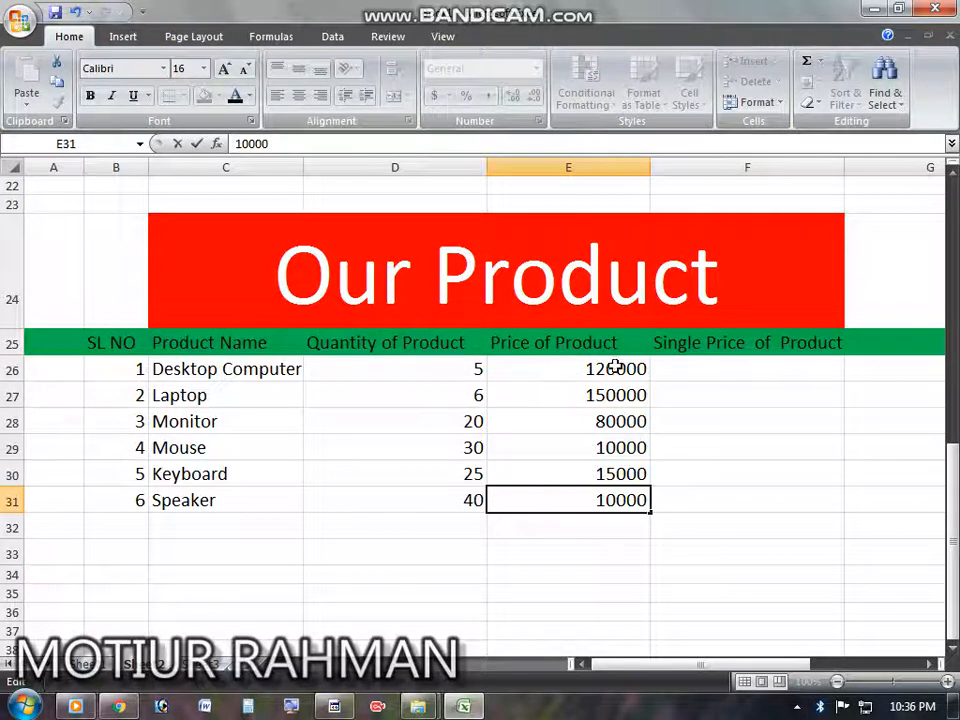
pyautogui.click(588, 530)
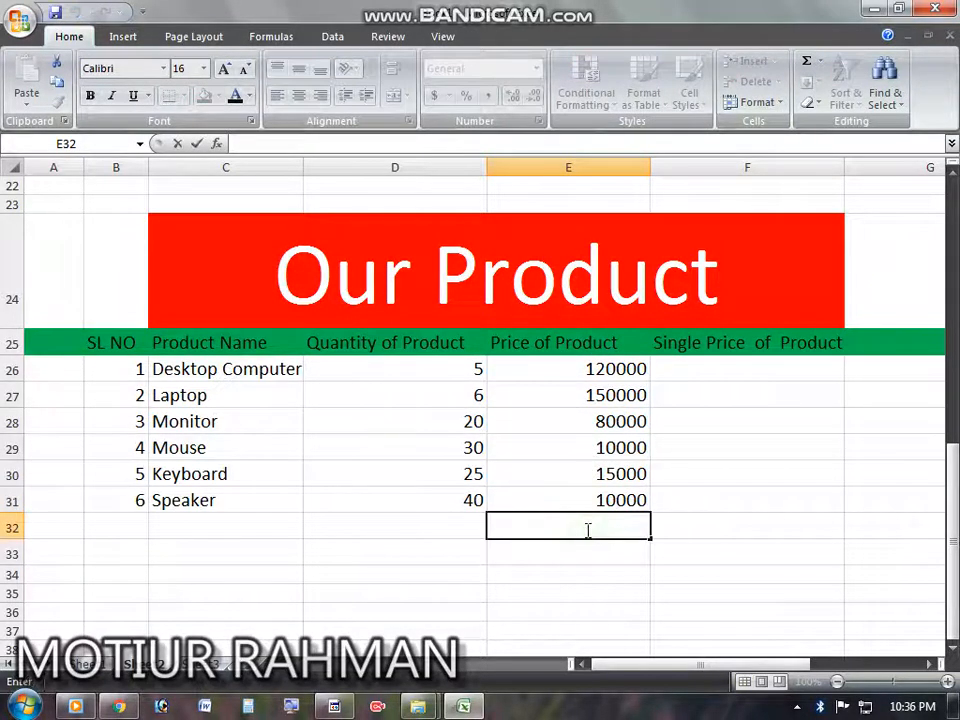
pyautogui.write('=')
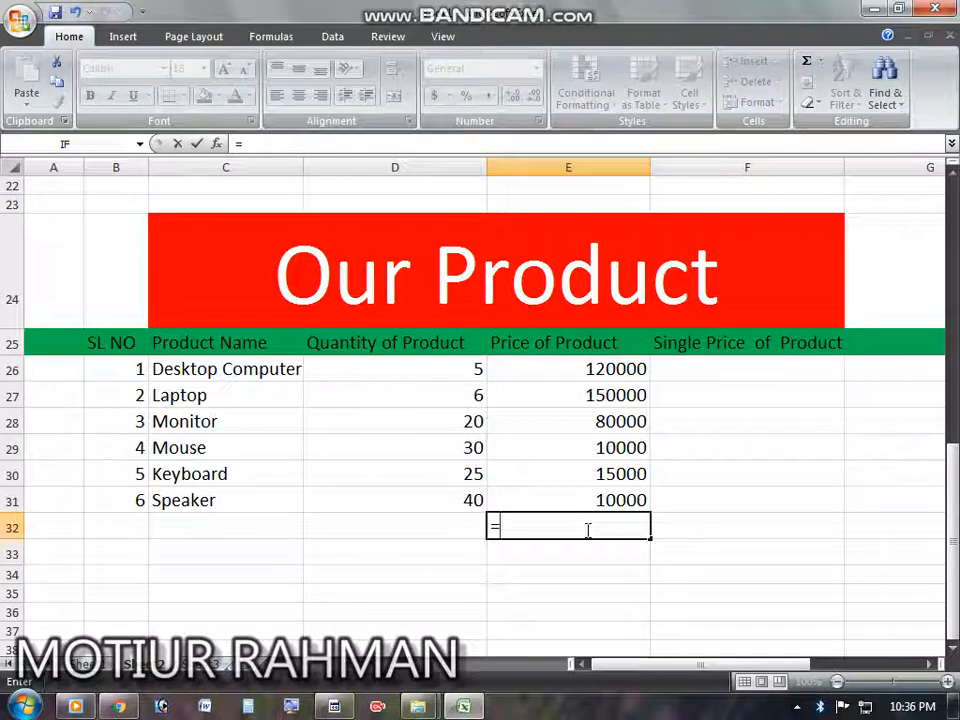
pyautogui.write('sum')
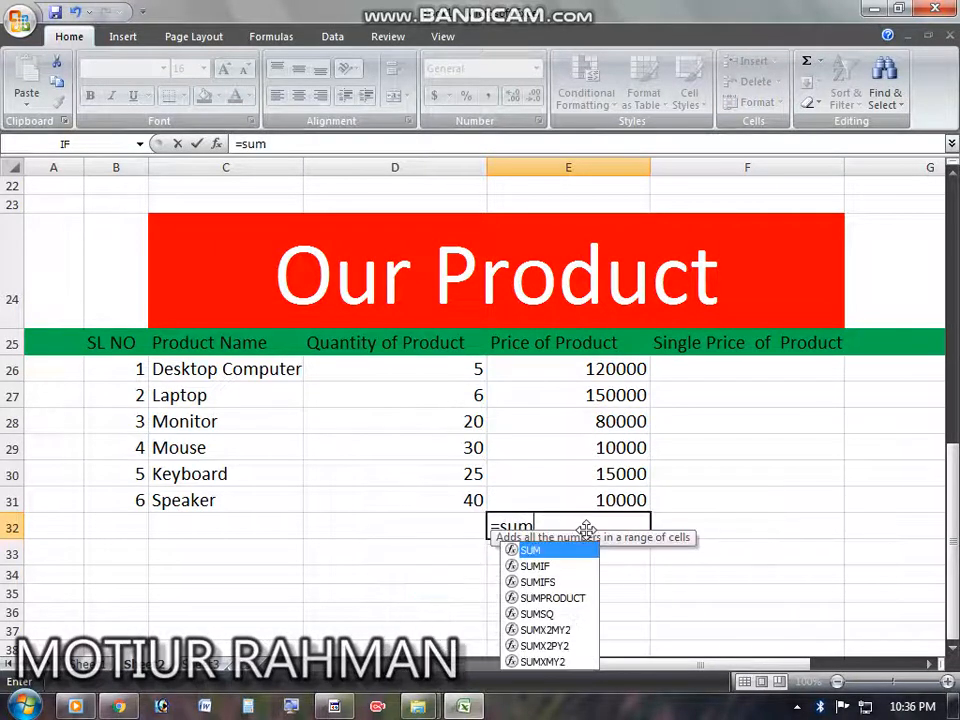
pyautogui.write('(')
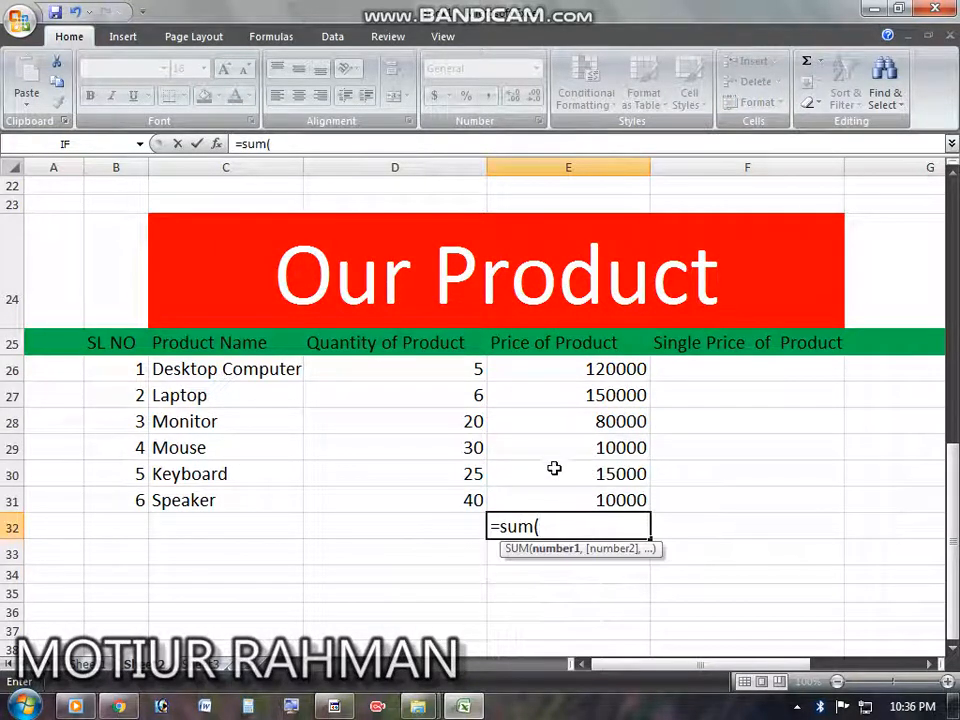
pyautogui.click(619, 368)
pyautogui.press('F8')
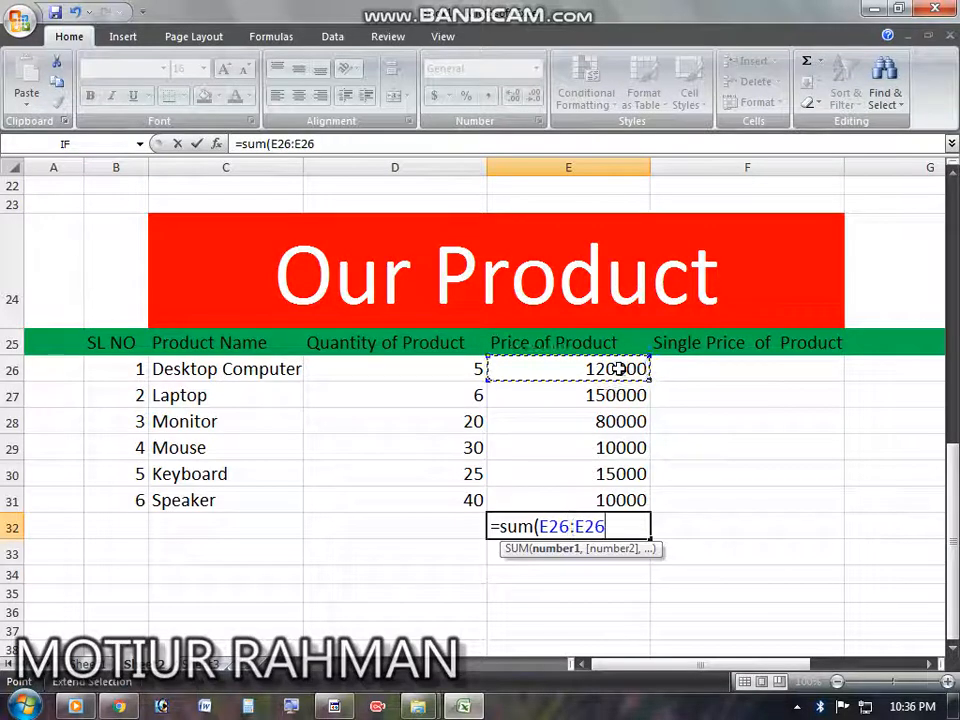
pyautogui.click(628, 499)
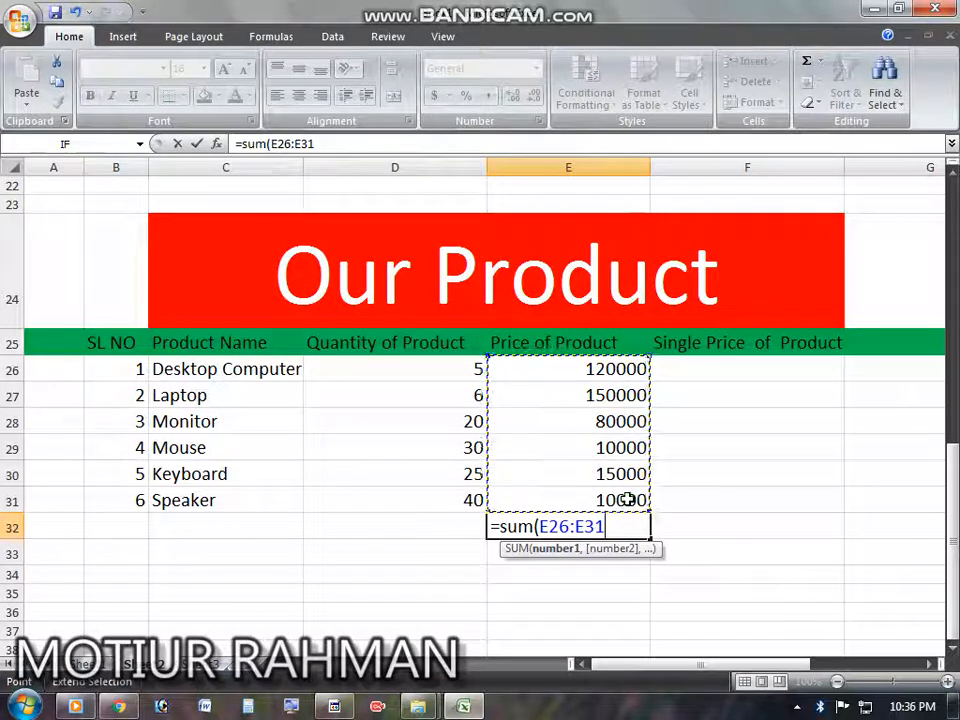
pyautogui.write(')')
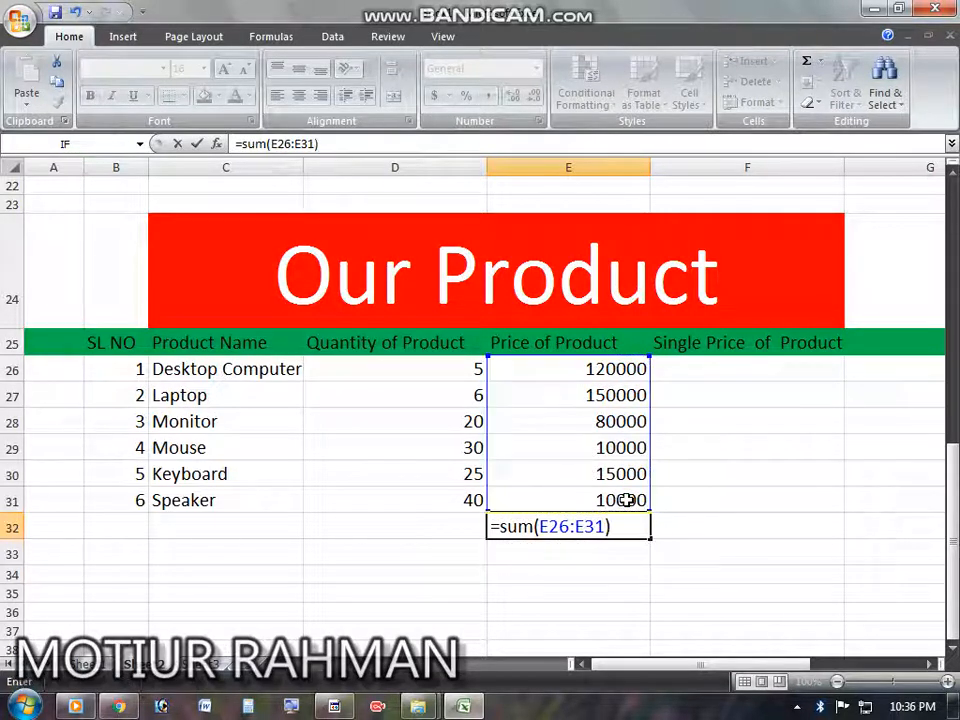
pyautogui.press('Return')
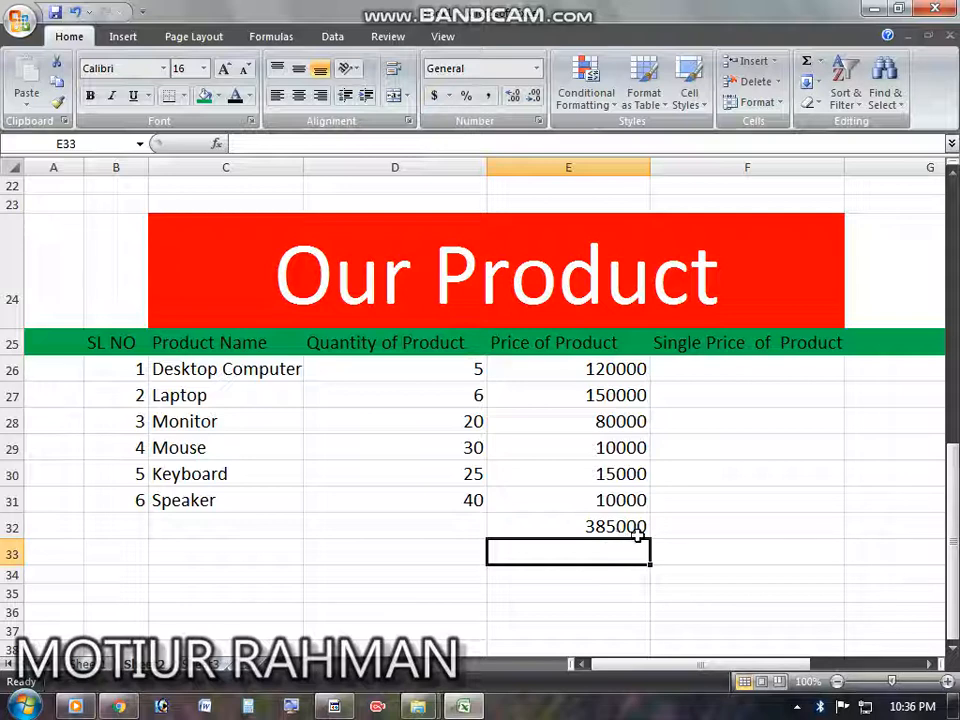
# - Calculate the Desktop Computer's single price in F26 by dividing its price by its quantity with =E26/D26
pyautogui.doubleClick(467, 369)
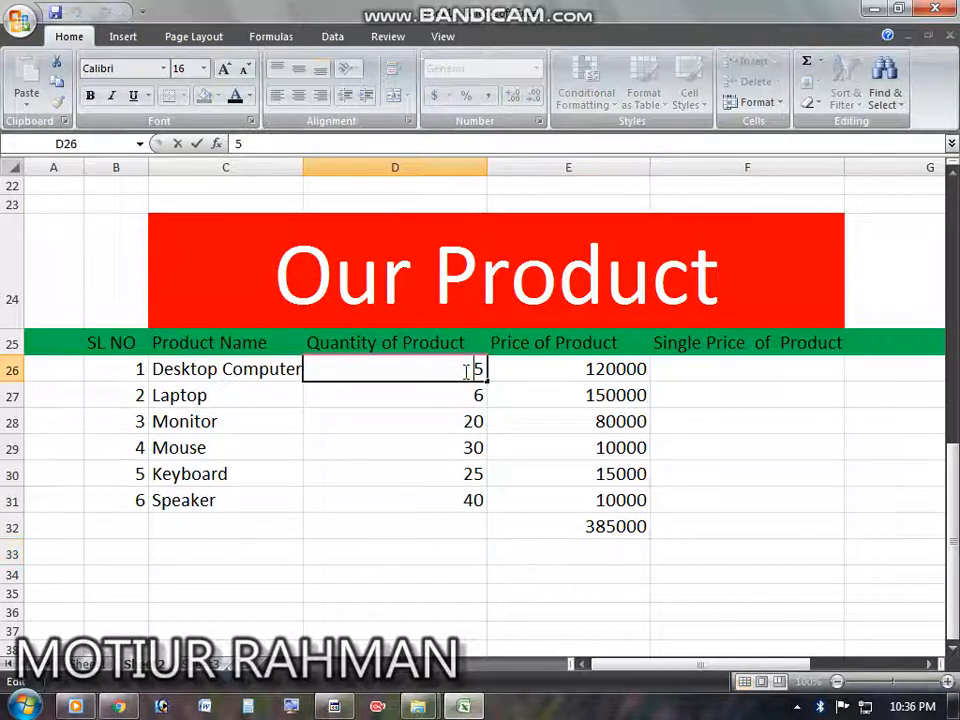
pyautogui.doubleClick(589, 367)
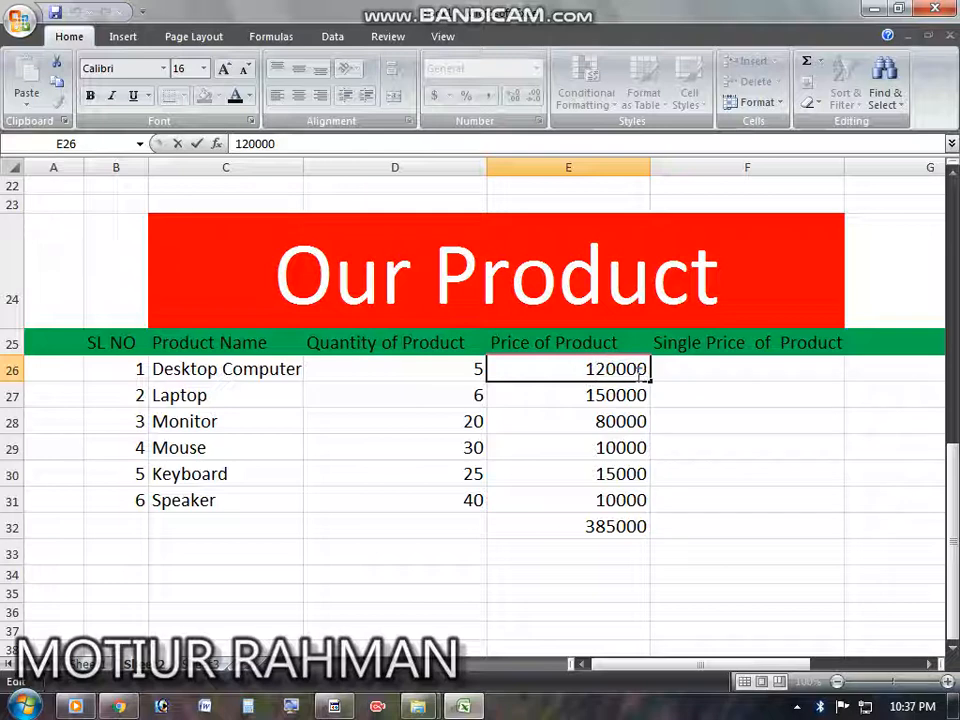
pyautogui.click(709, 368)
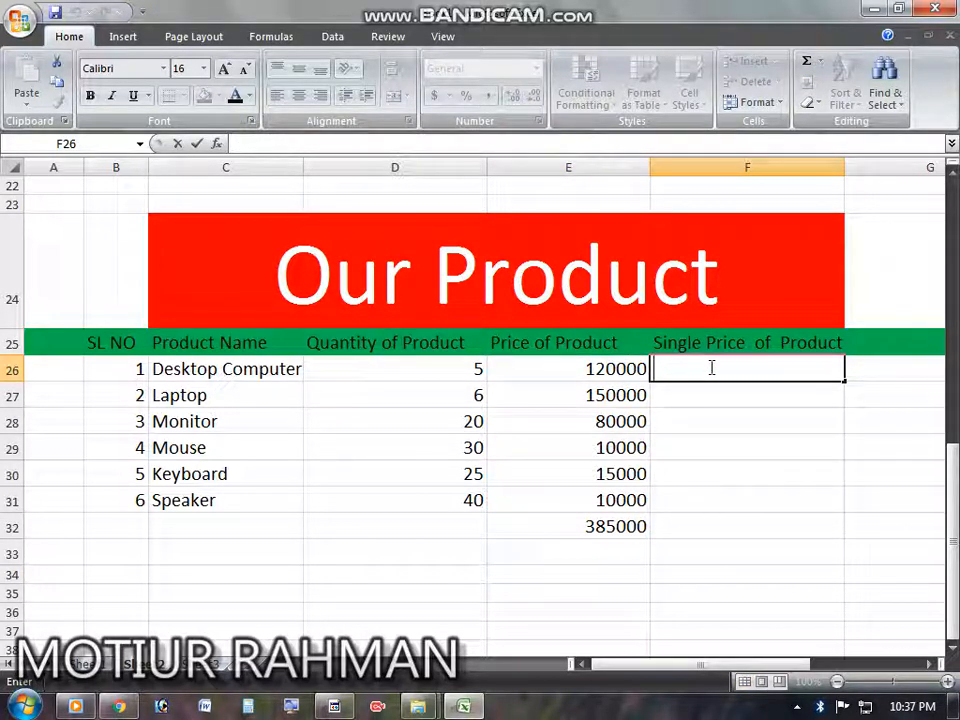
pyautogui.click(711, 368)
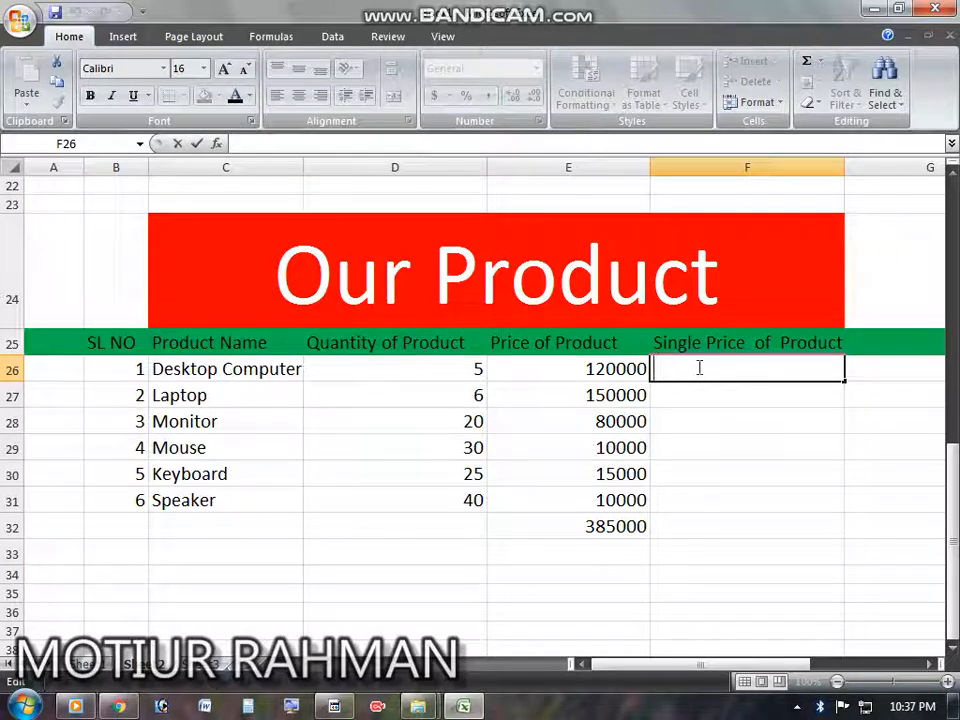
pyautogui.write('+')
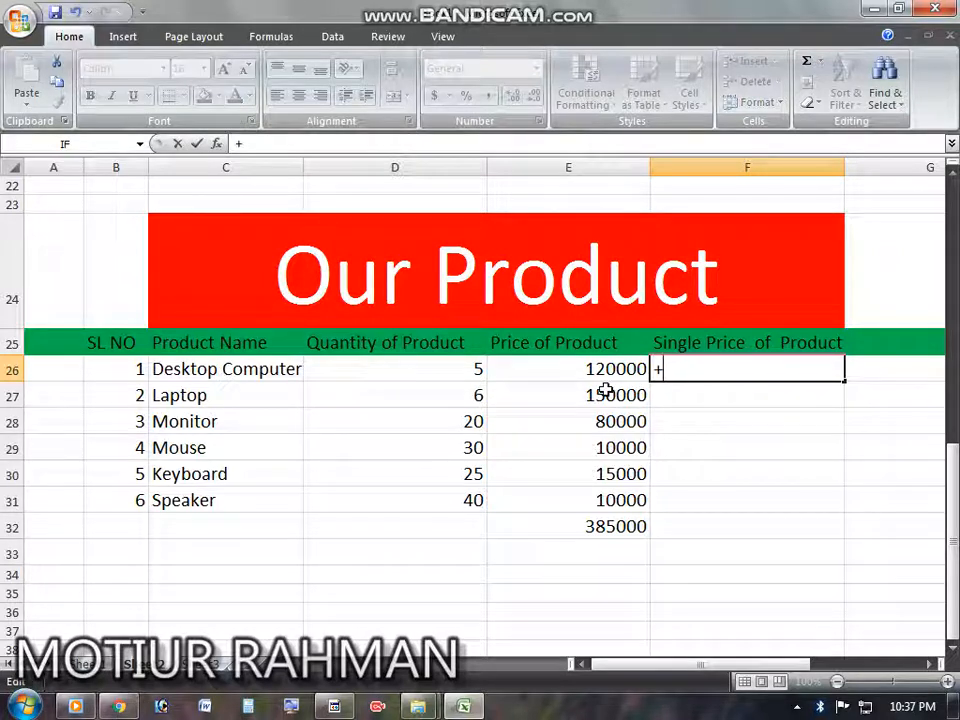
pyautogui.press('BackSpace')
pyautogui.write('=')
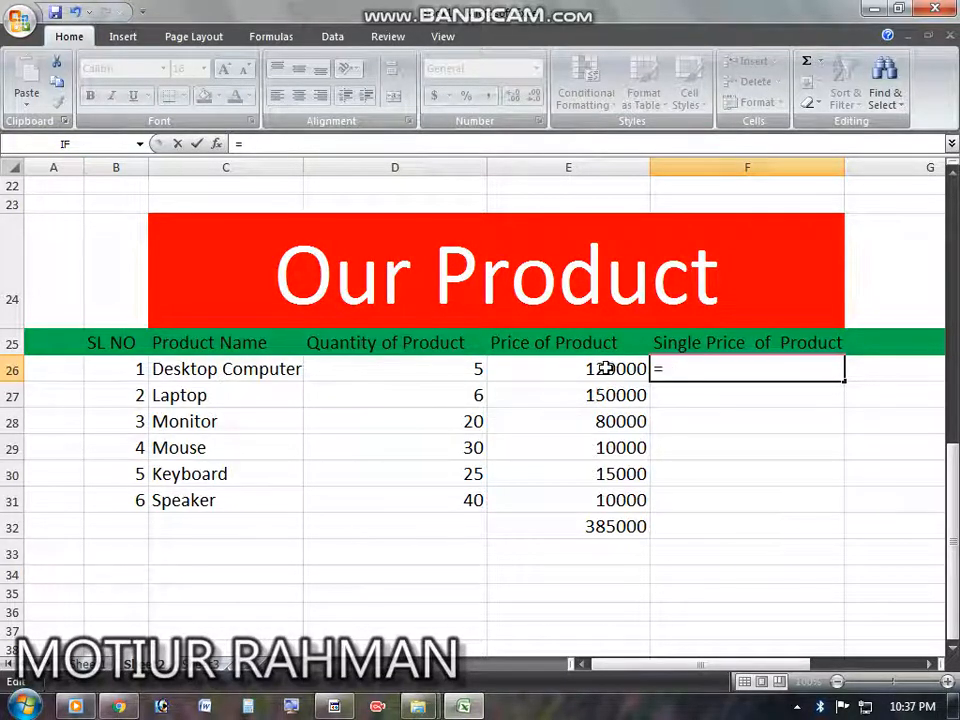
pyautogui.click(606, 369)
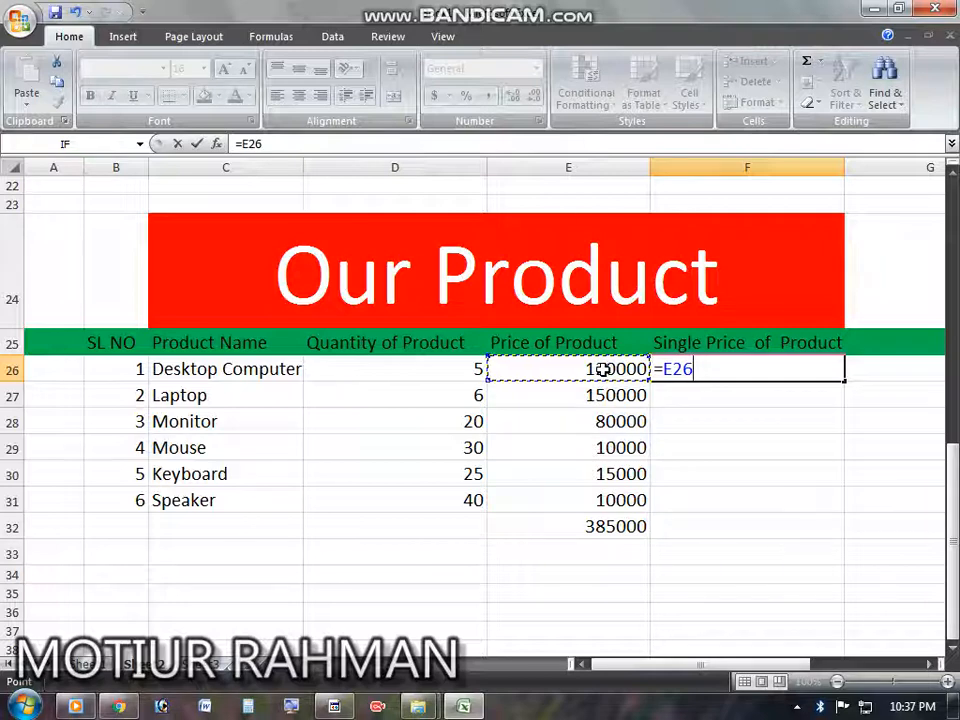
pyautogui.write('/')
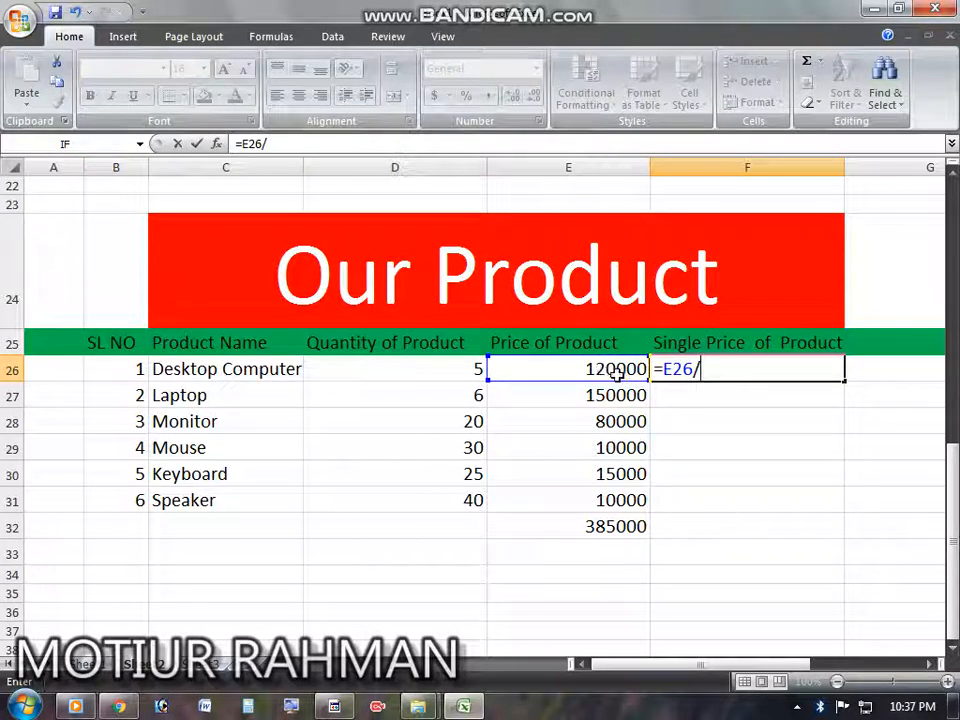
pyautogui.click(446, 369)
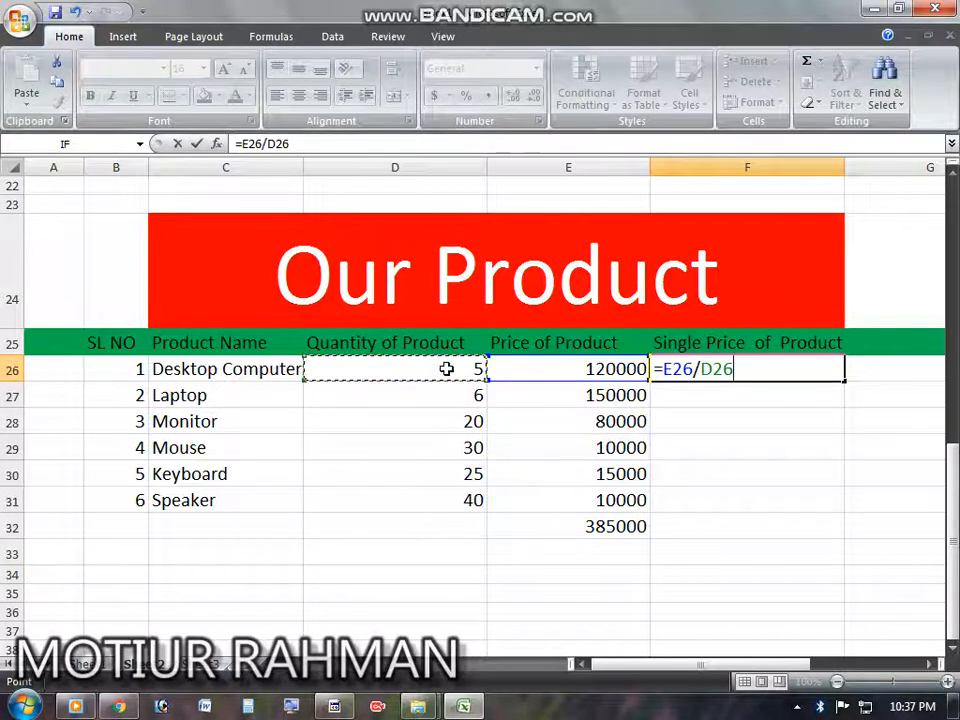
pyautogui.press('Return')
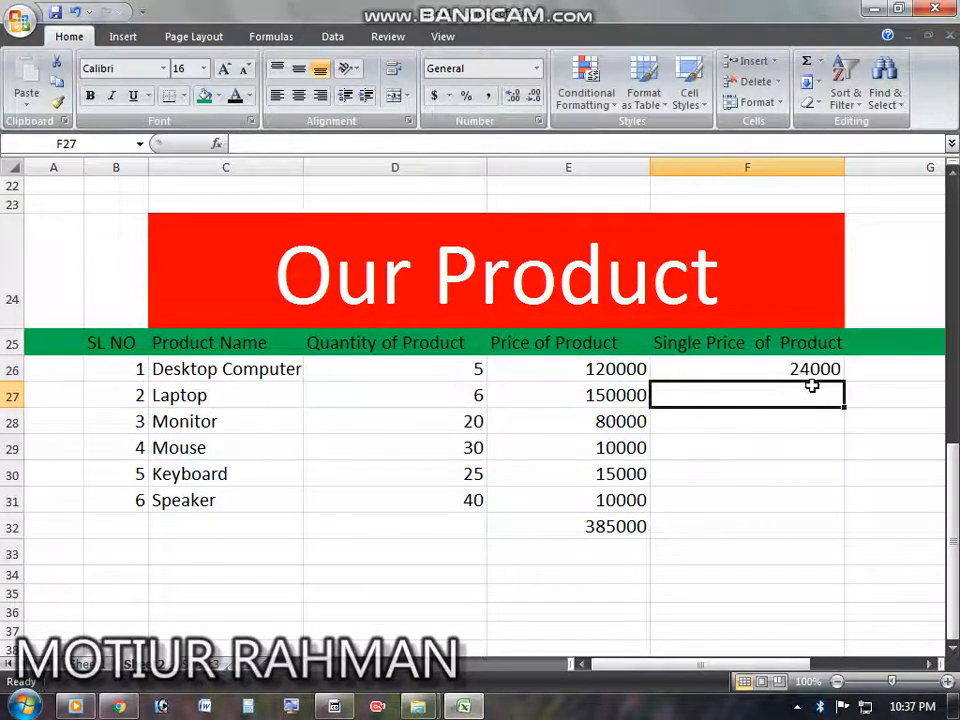
# - Copy the single price formula from F26 down through F31 for the remaining products
pyautogui.click(752, 369)
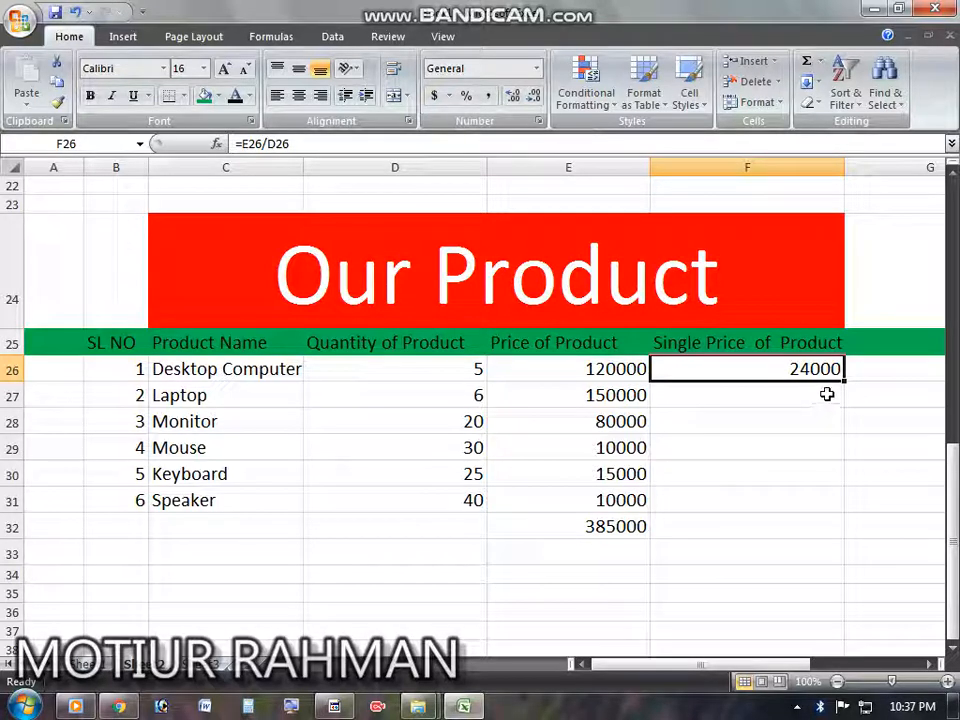
pyautogui.moveTo(845, 382); pyautogui.dragTo(840, 515)
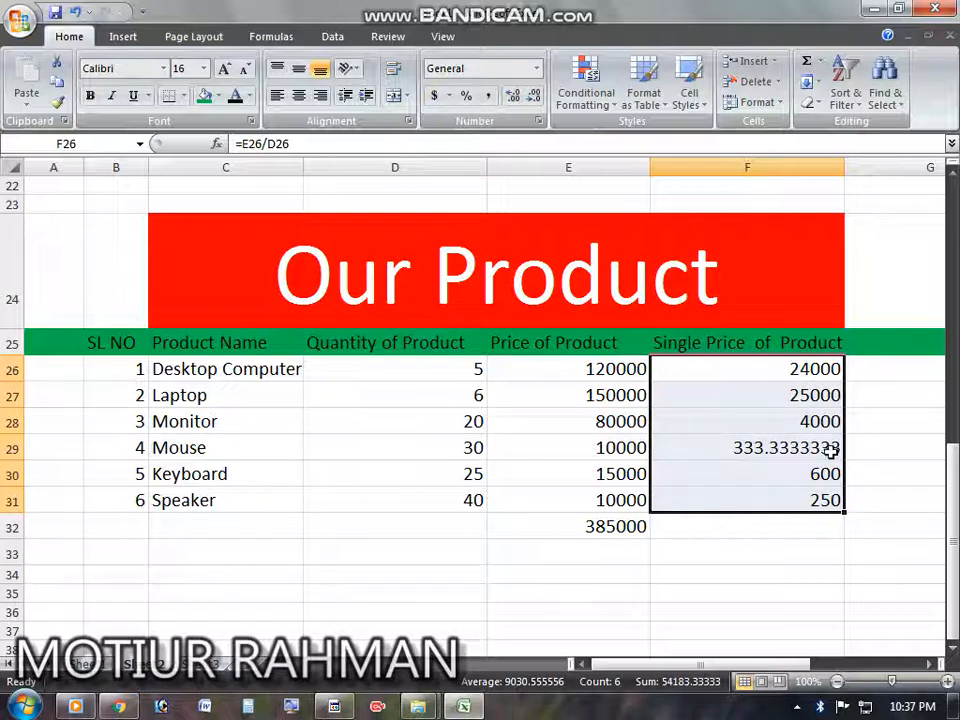
pyautogui.click(800, 545)
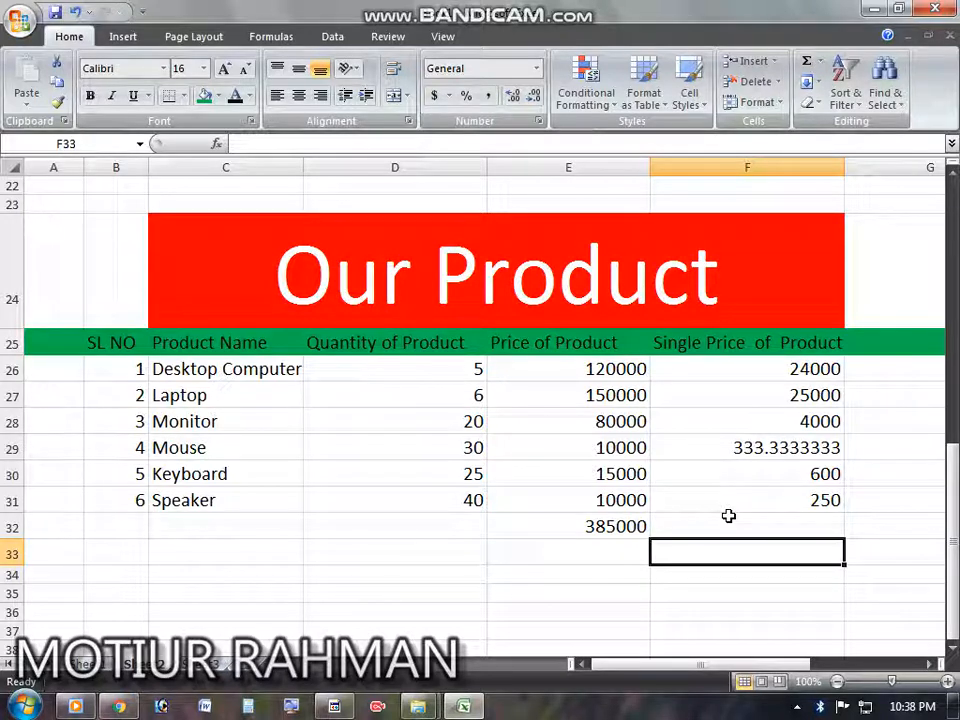
# - Format the total row A32:F32 with a green fill and white font colour
pyautogui.moveTo(68, 524); pyautogui.dragTo(752, 523)
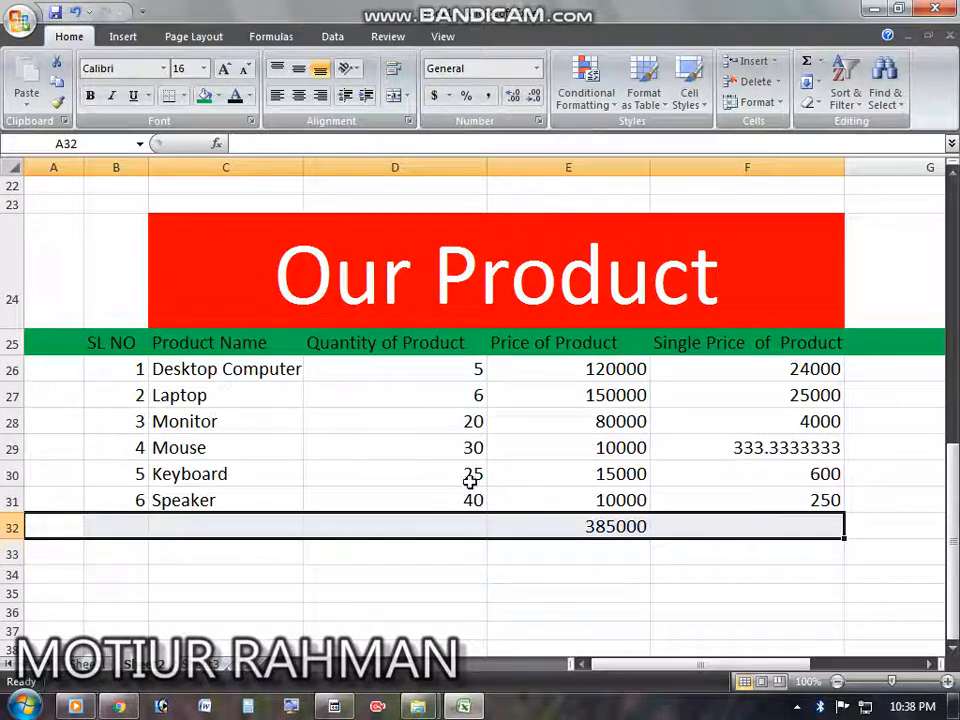
pyautogui.click(205, 97)
pyautogui.click(250, 97)
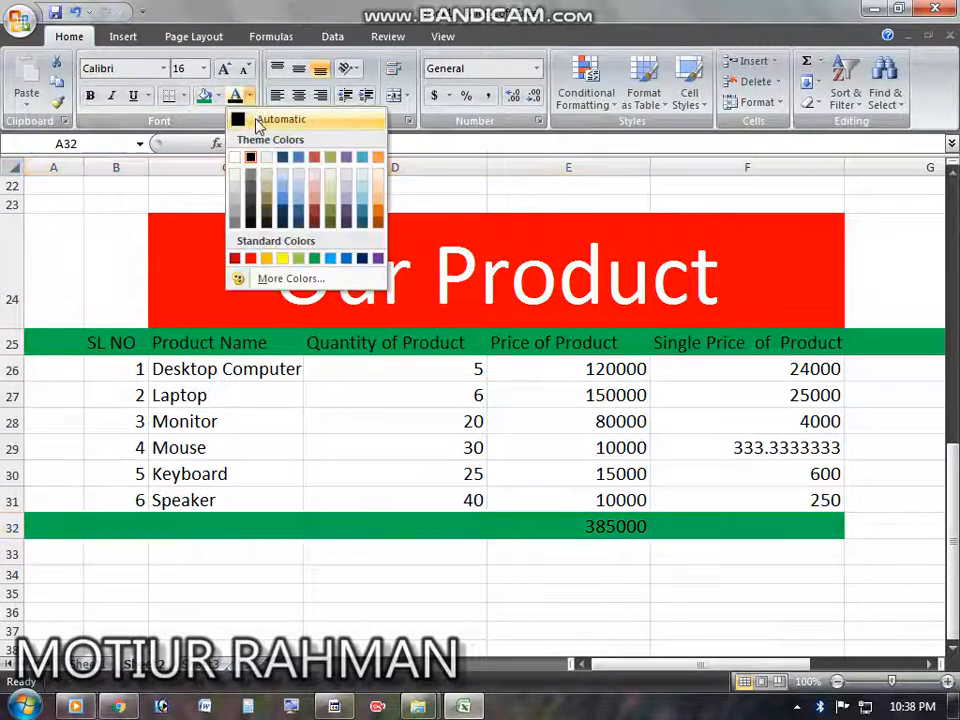
pyautogui.click(237, 154)
pyautogui.click(400, 553)
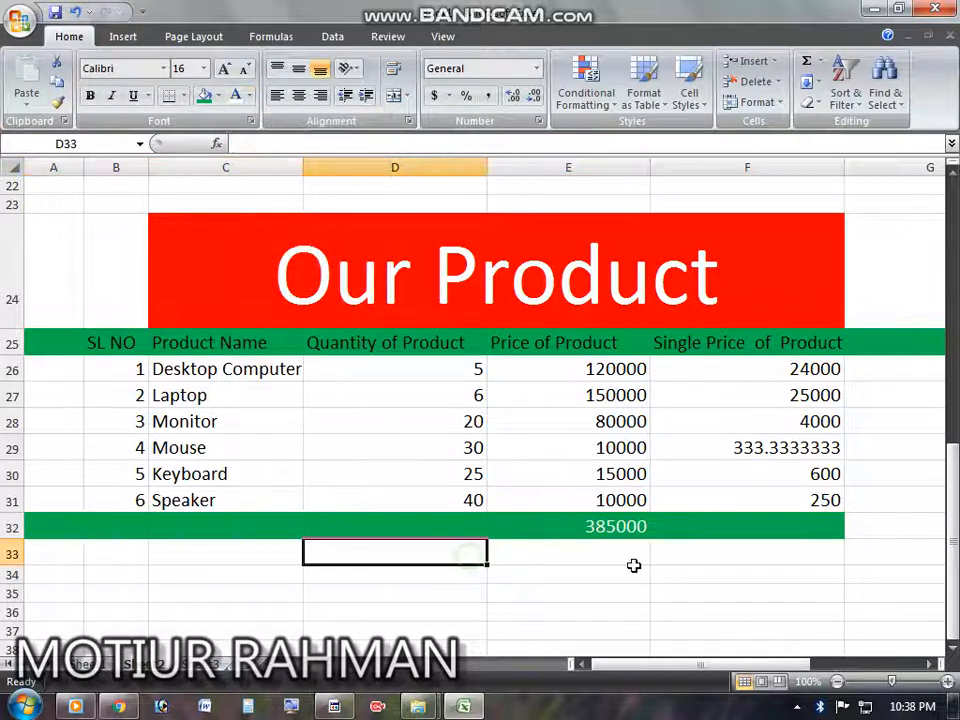
# - Extend the green fill of total row 32 across column G
pyautogui.doubleClick(799, 530)
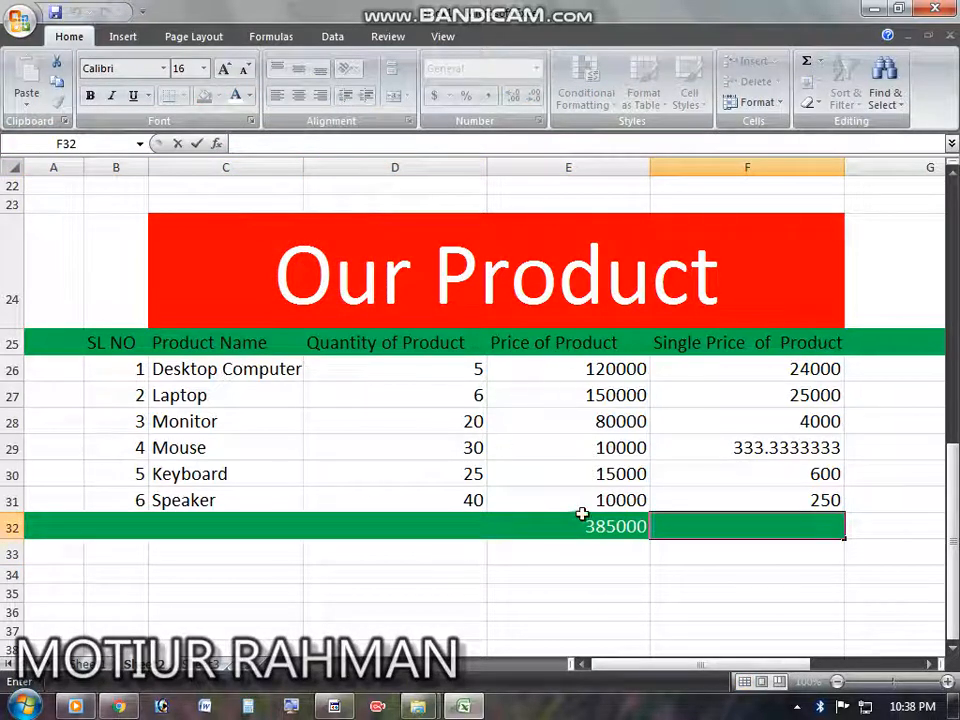
pyautogui.click(406, 611)
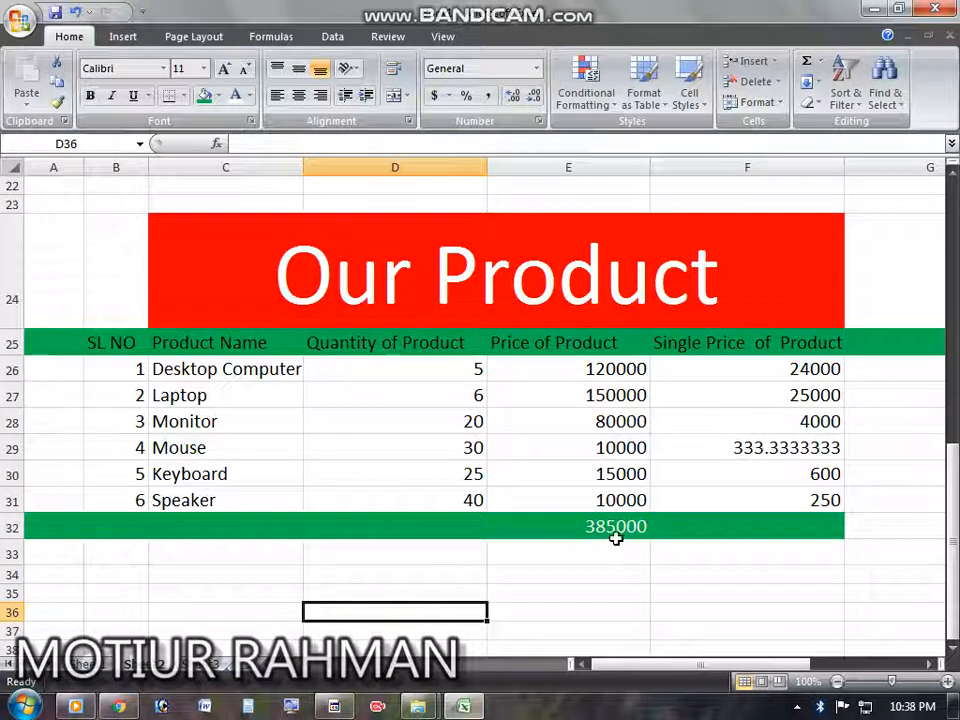
pyautogui.moveTo(842, 525); pyautogui.dragTo(903, 517)
pyautogui.click(204, 95)
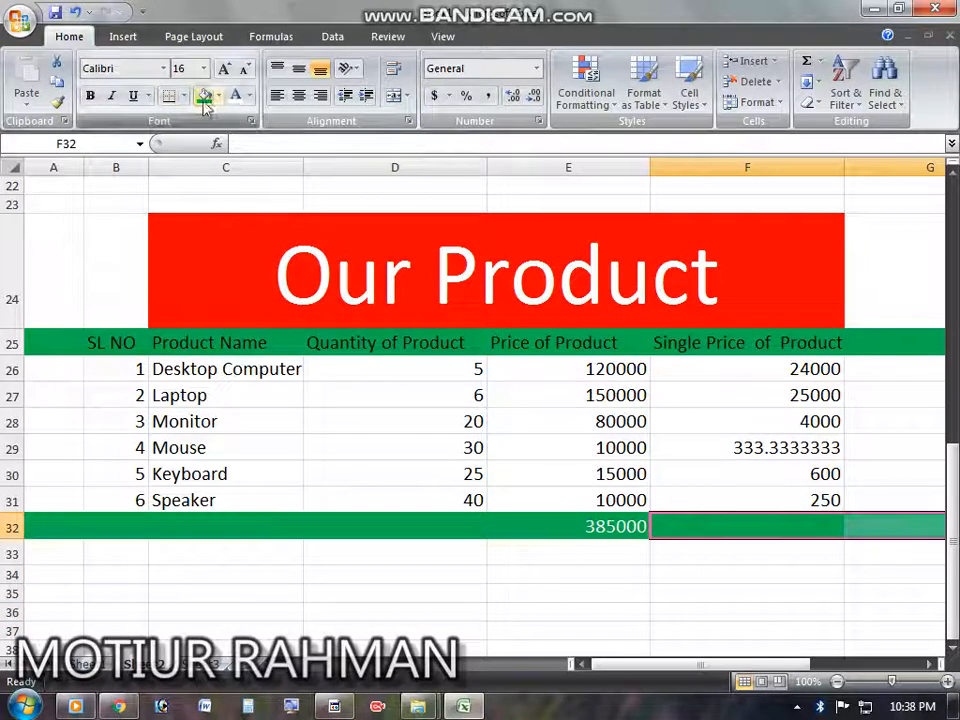
pyautogui.click(530, 598)
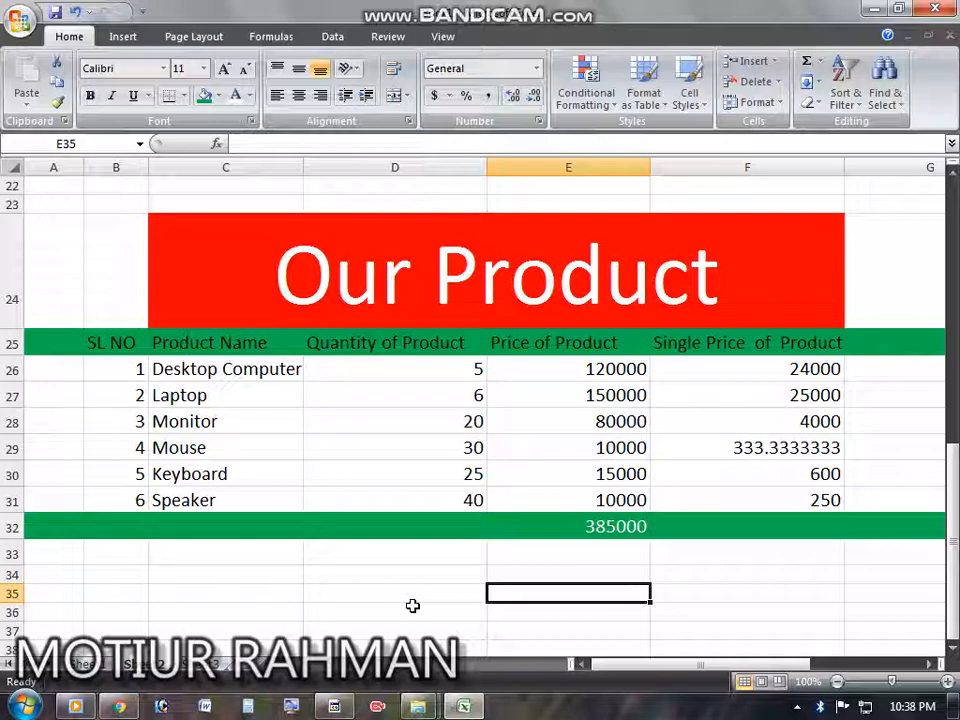
# - Review the finished Investment Company and Our Product tables, including their calculated columns and total rows
pyautogui.scroll(7, 412, 605)
pyautogui.scroll(-6, 413, 604)
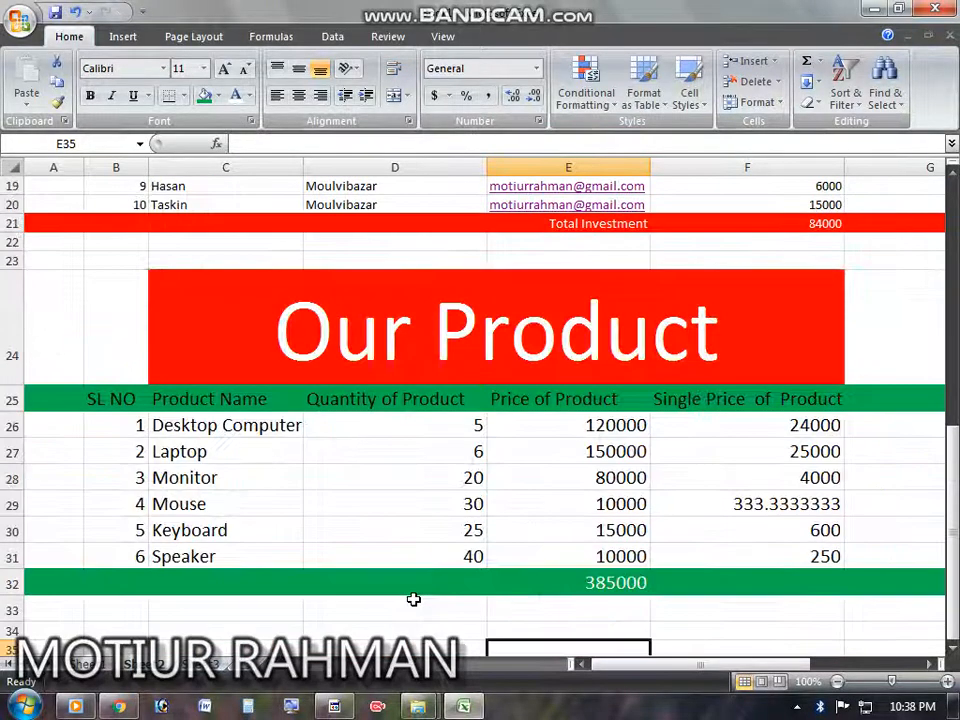
pyautogui.scroll(3, 413, 602)
pyautogui.scroll(3, 413, 599)
pyautogui.scroll(-3, 413, 599)
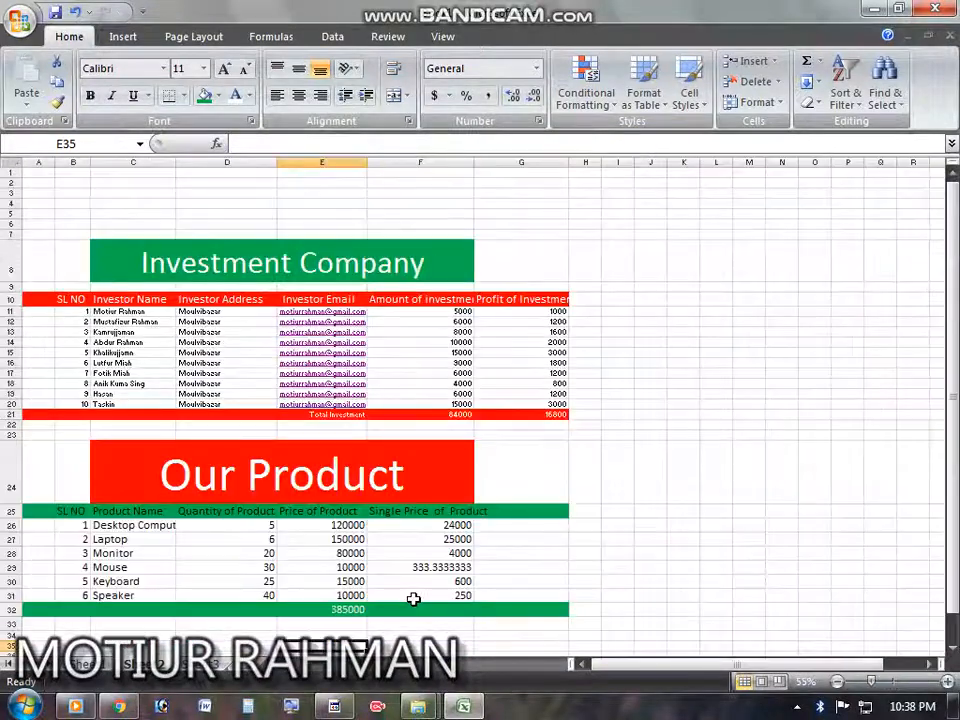
pyautogui.scroll(-3, 414, 590)
pyautogui.scroll(3, 414, 587)
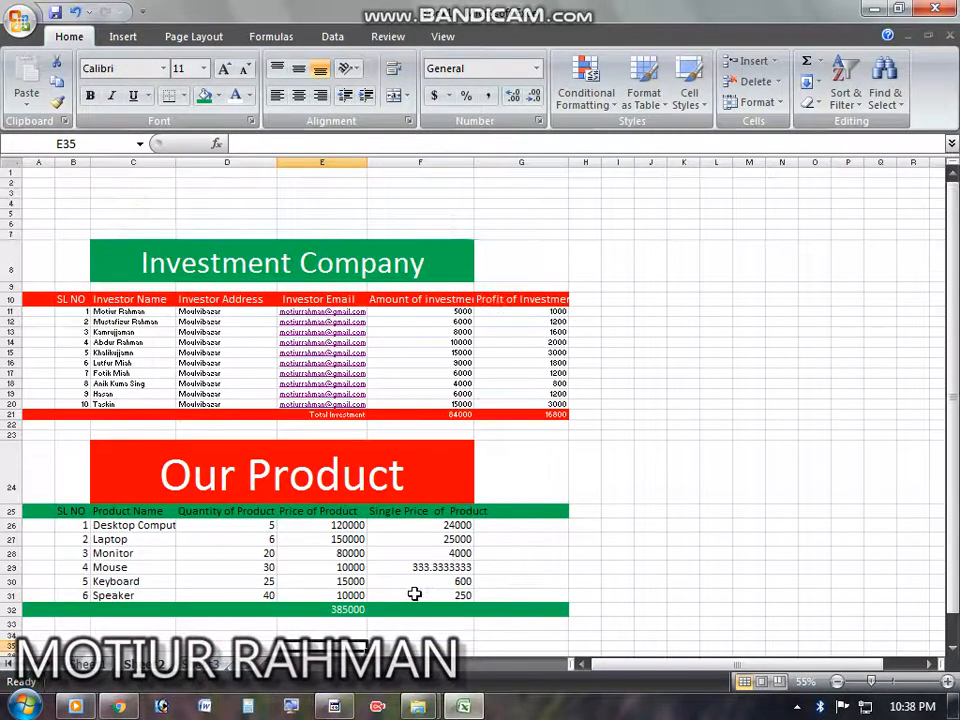
pyautogui.scroll(2, 414, 596)
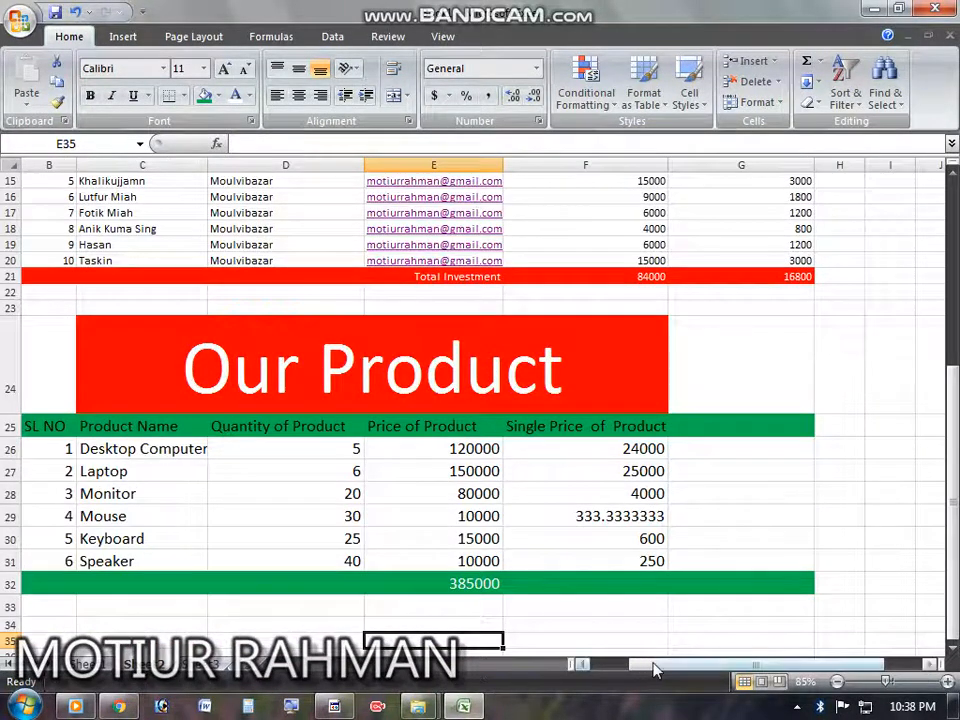
pyautogui.moveTo(655, 670); pyautogui.dragTo(615, 668)
pyautogui.scroll(5, 381, 506)
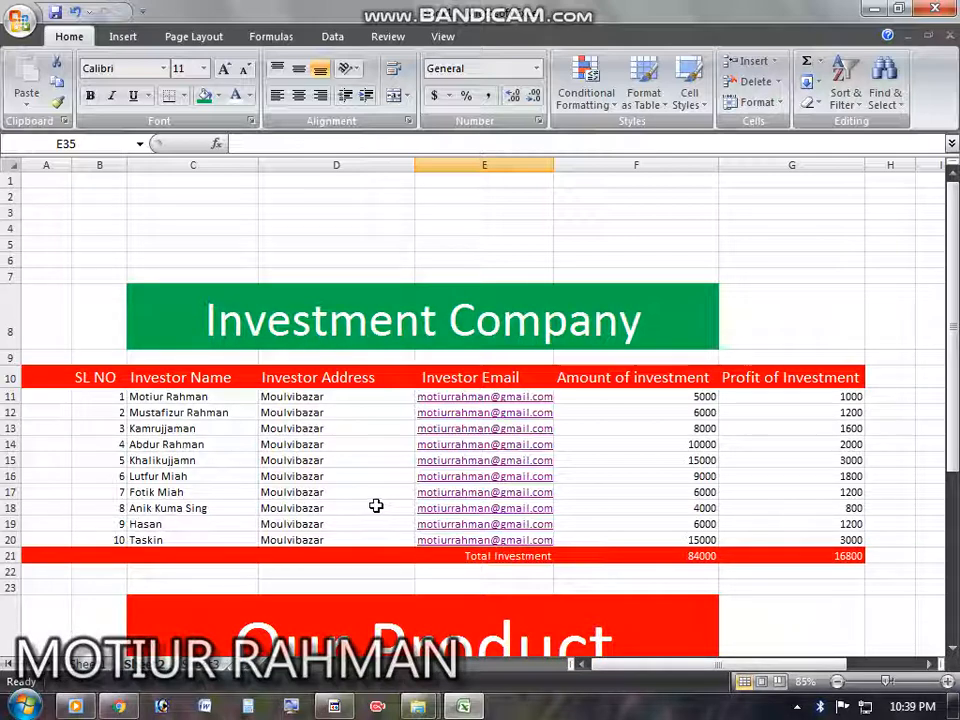
pyautogui.scroll(-6, 375, 506)
pyautogui.scroll(4, 386, 491)
pyautogui.scroll(-3, 384, 490)
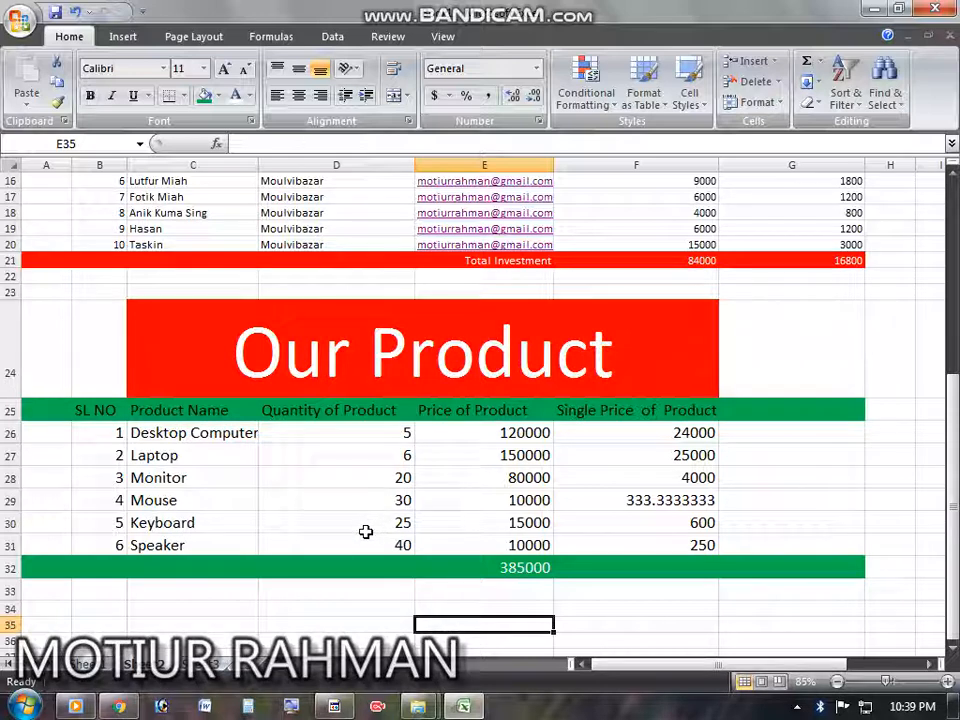
pyautogui.click(337, 707)
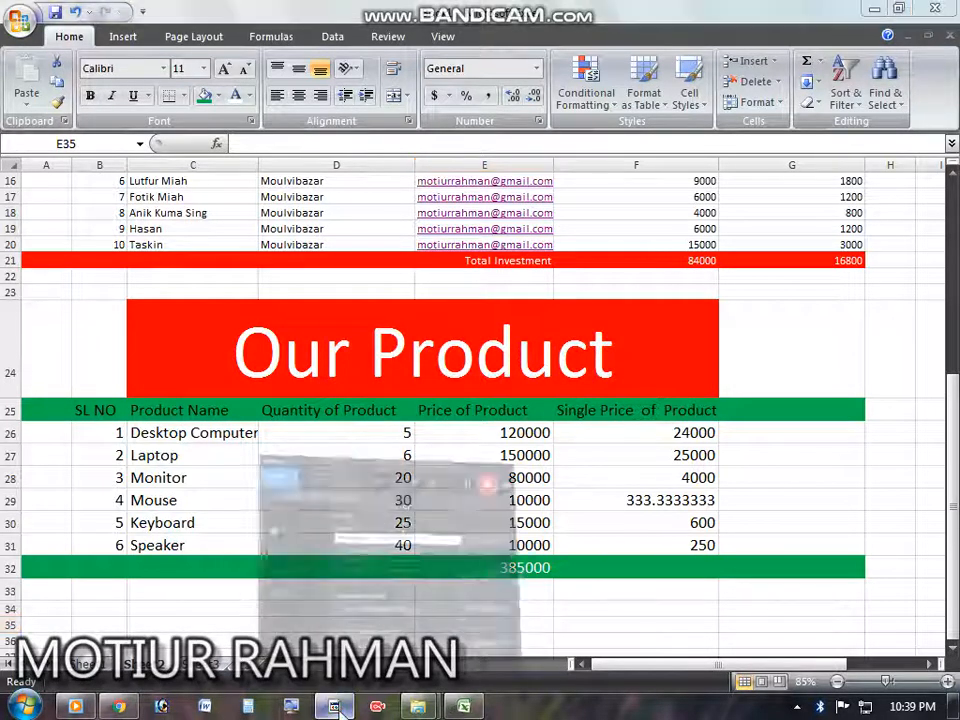